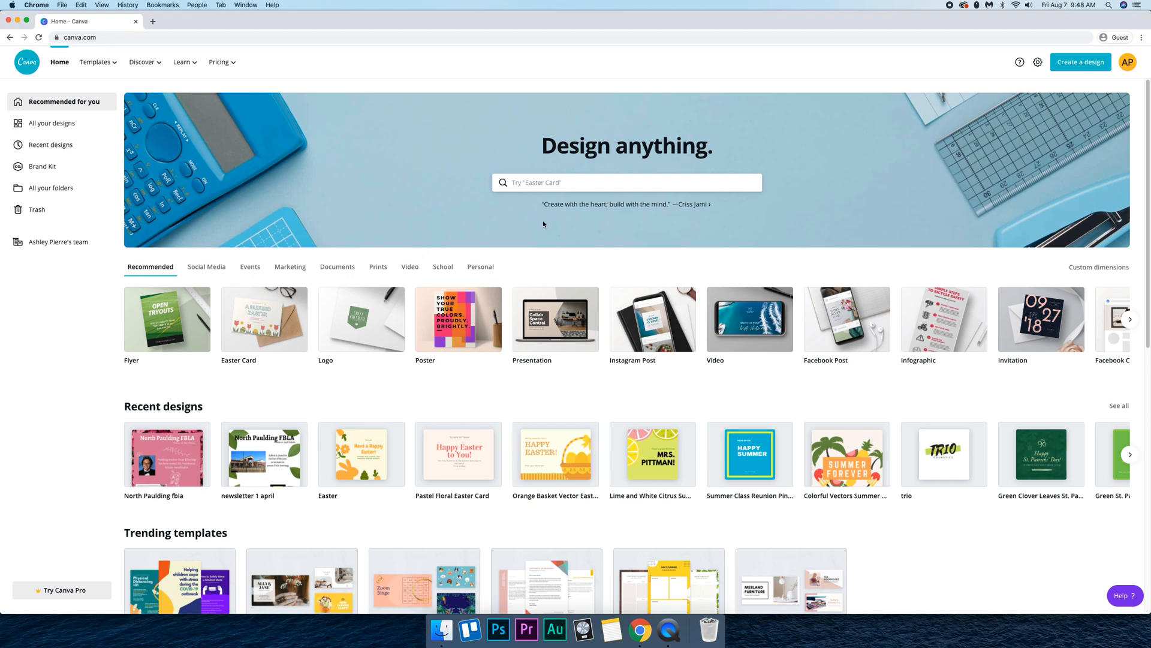
- Create a new blank design with custom dimensions 1500 × 1500 px
{"action": "left_click", "coordinate": [533, 183]}
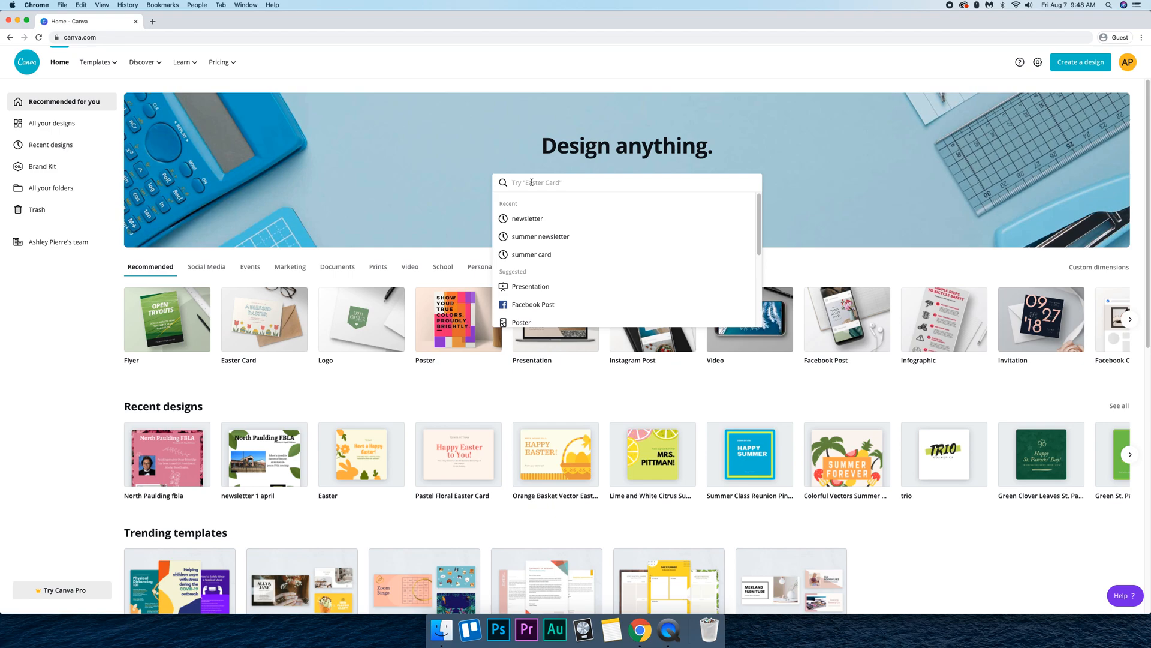
{"action": "scroll", "coordinate": [540, 252], "scroll_direction": "down", "scroll_amount": 5}
{"action": "scroll", "coordinate": [540, 270], "scroll_direction": "down", "scroll_amount": 5}
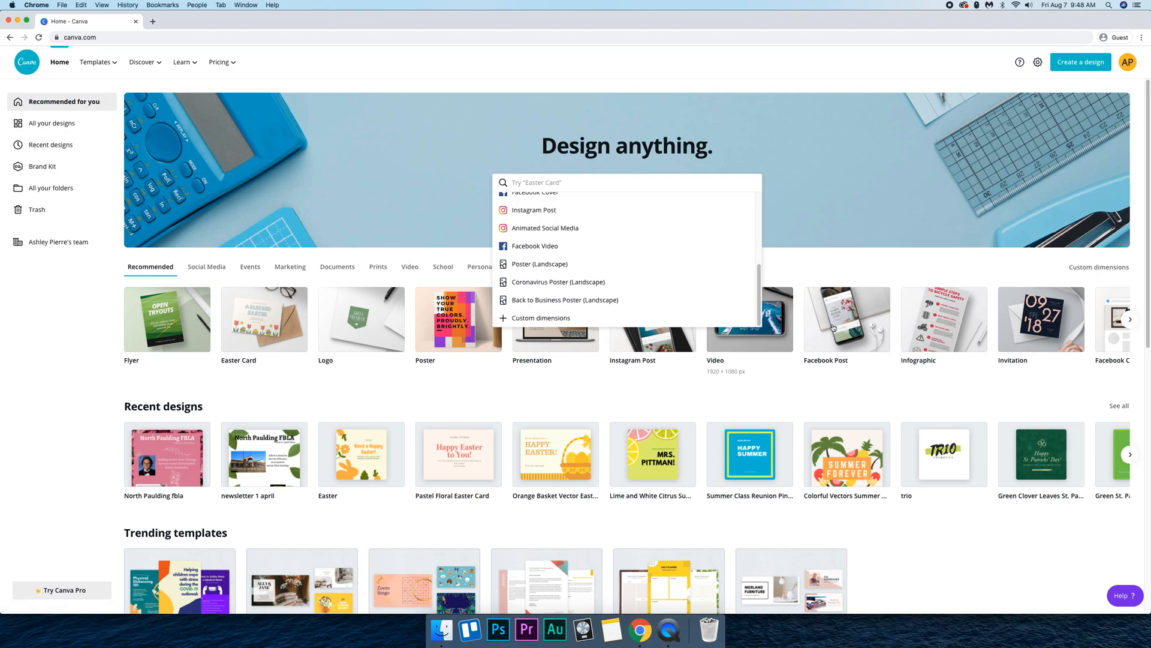
{"action": "left_click", "coordinate": [580, 319]}
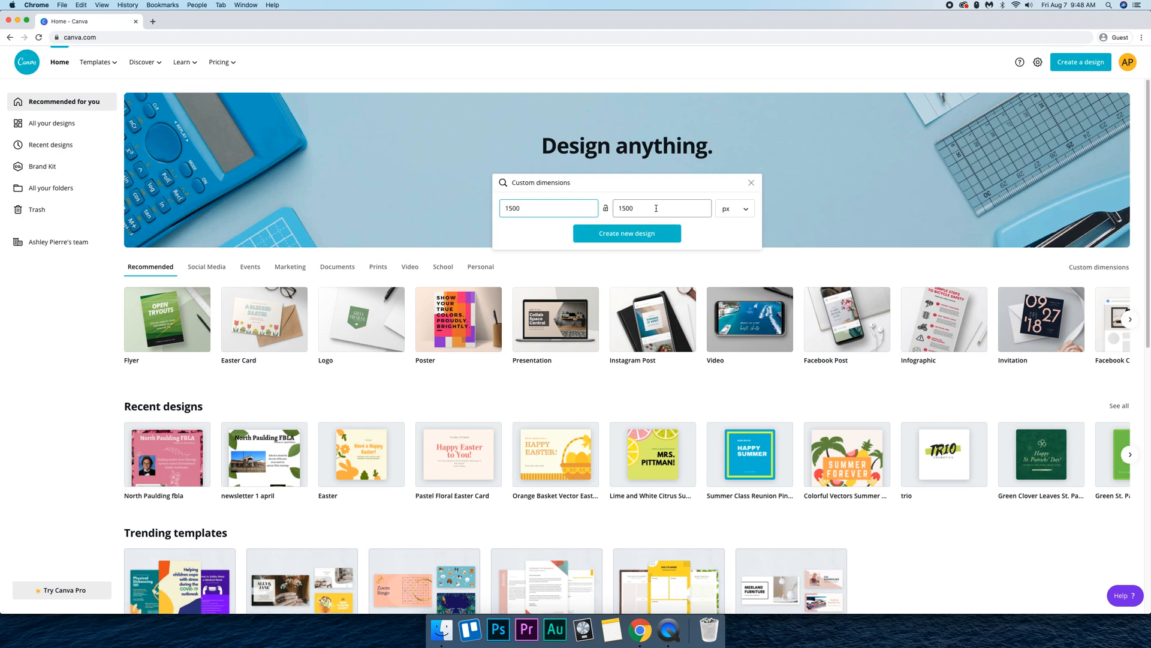
{"action": "left_click", "coordinate": [728, 213]}
{"action": "left_click", "coordinate": [725, 221]}
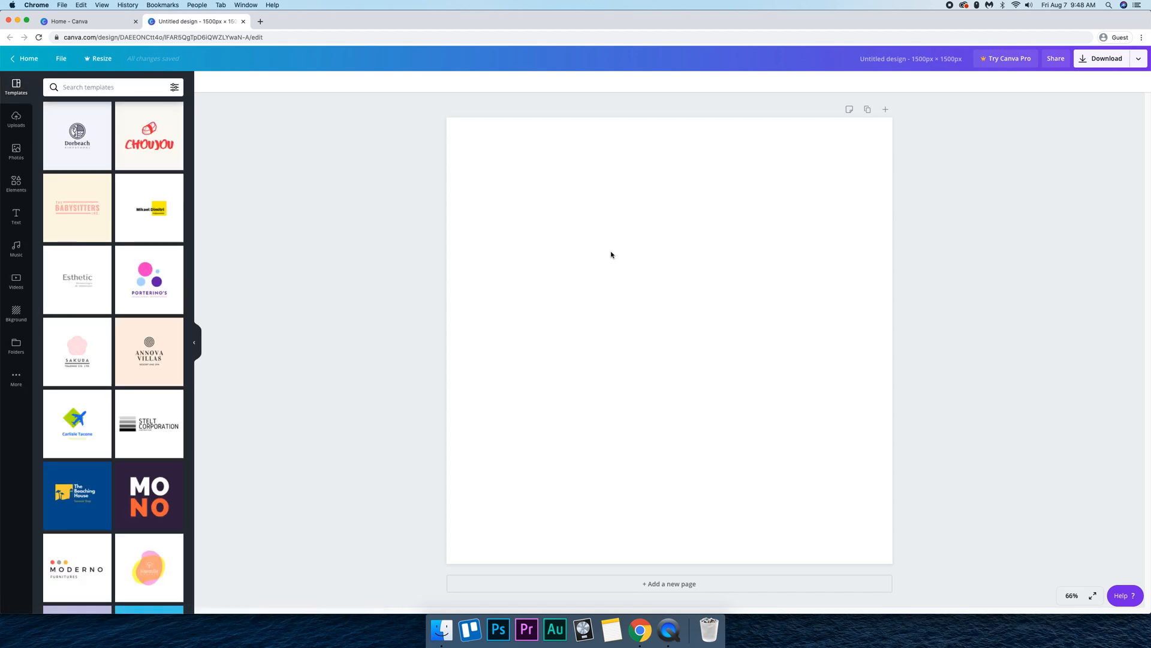
- Title the design 'corona care'
{"action": "left_click", "coordinate": [916, 60]}
{"action": "type", "text": "corona care"}
{"action": "left_click", "coordinate": [540, 120]}
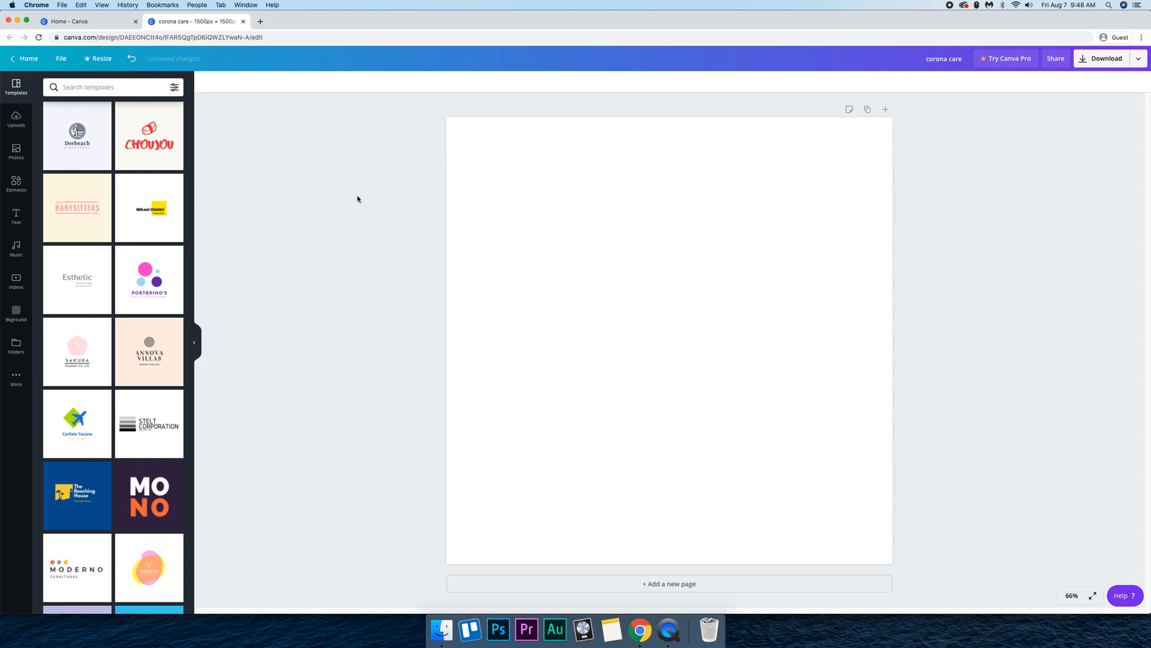
- Browse the Uploads, Photos, Elements, Text, Music, Videos, Background and Folders collections
{"action": "left_click", "coordinate": [16, 120]}
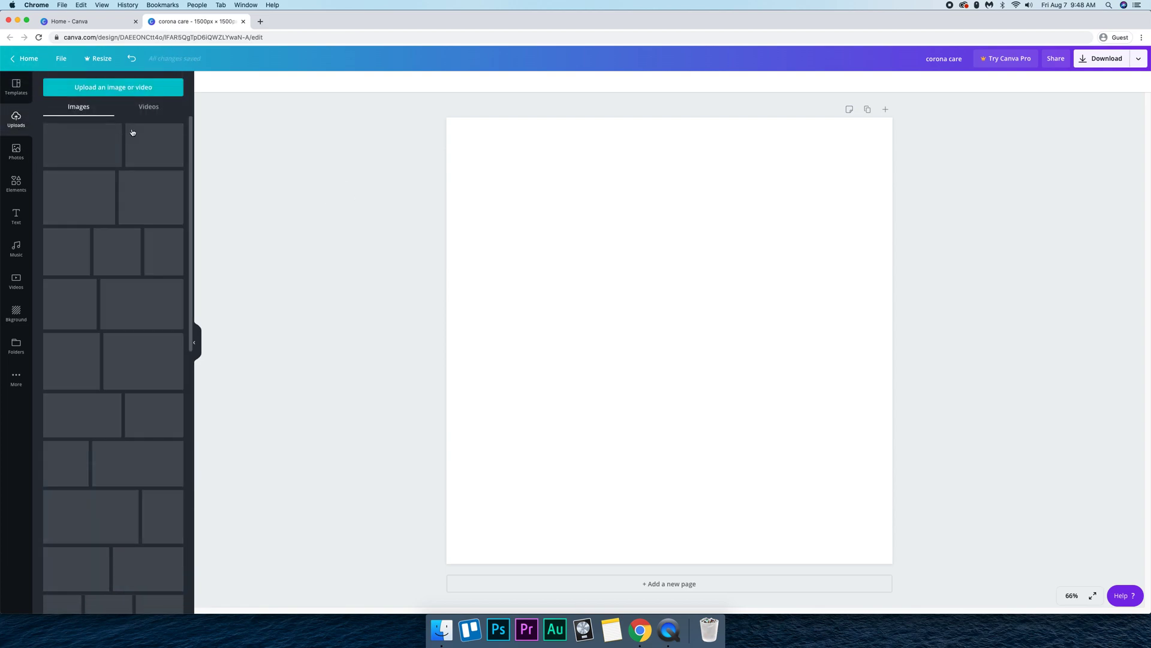
{"action": "left_click", "coordinate": [16, 151]}
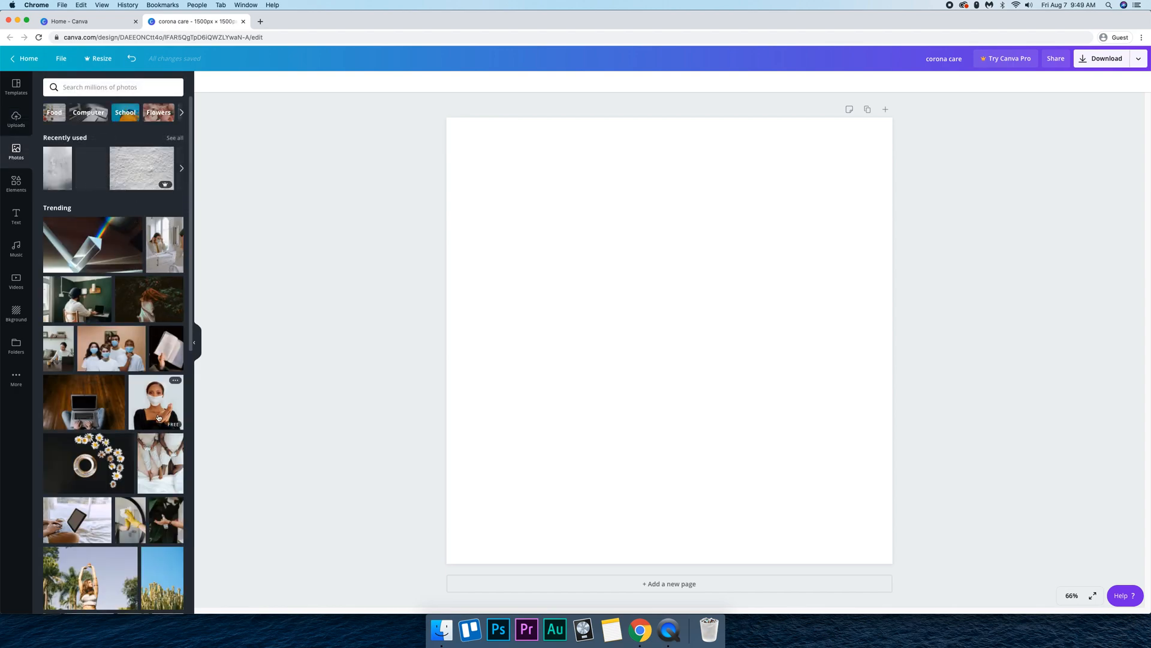
{"action": "left_click", "coordinate": [16, 183]}
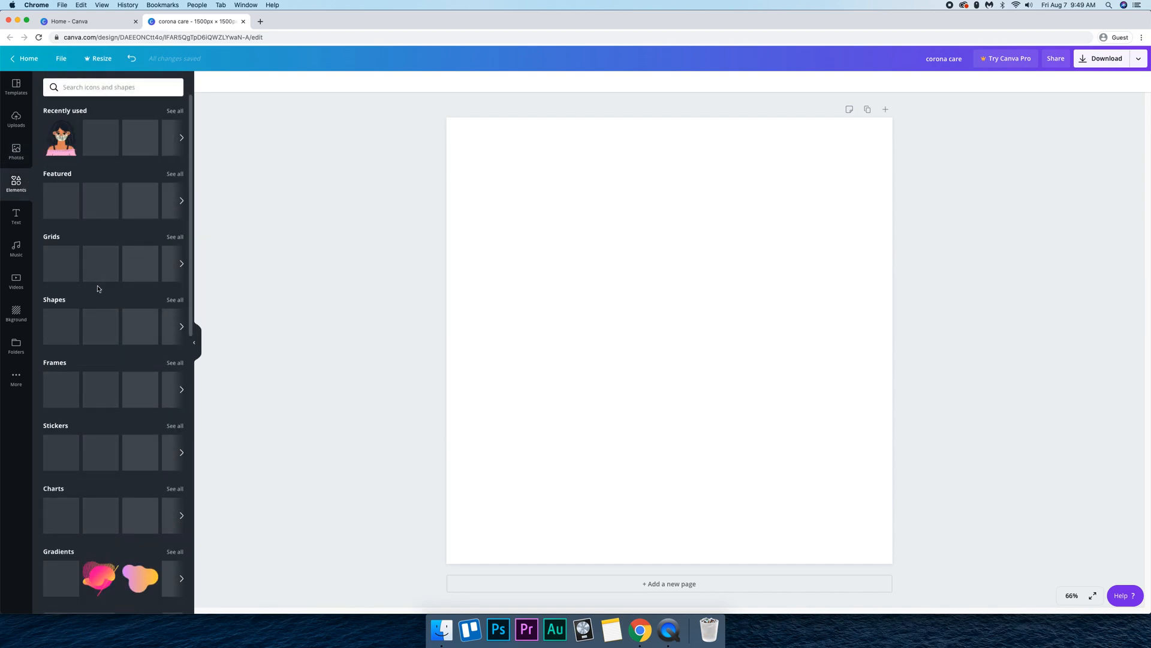
{"action": "left_click", "coordinate": [17, 216]}
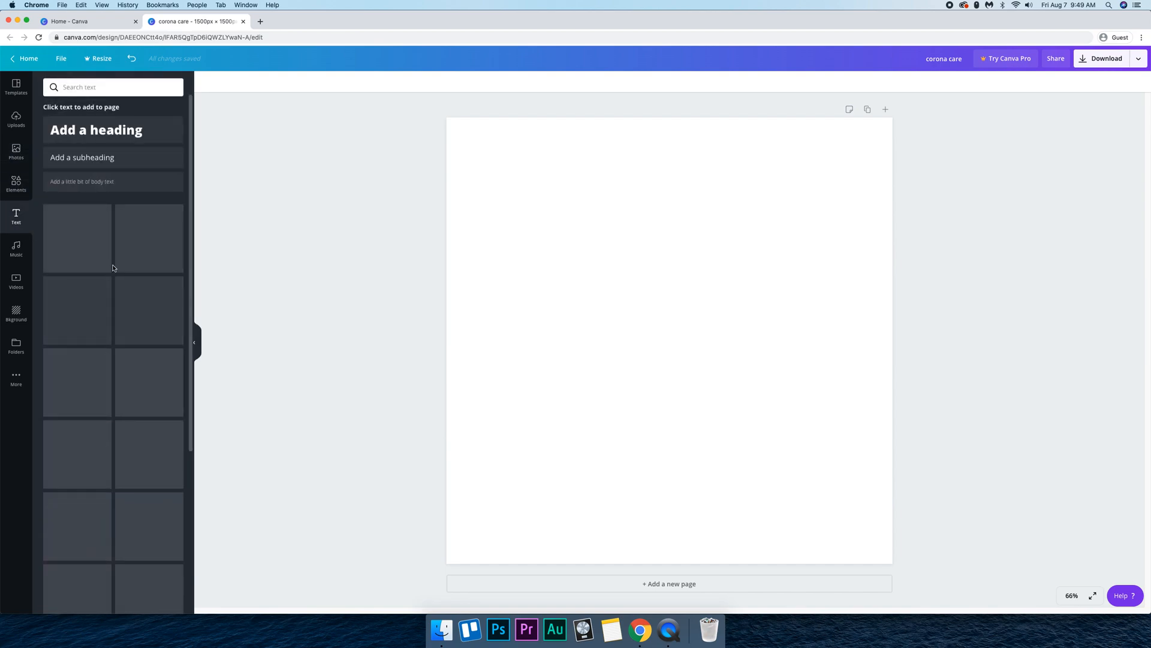
{"action": "left_click", "coordinate": [17, 249]}
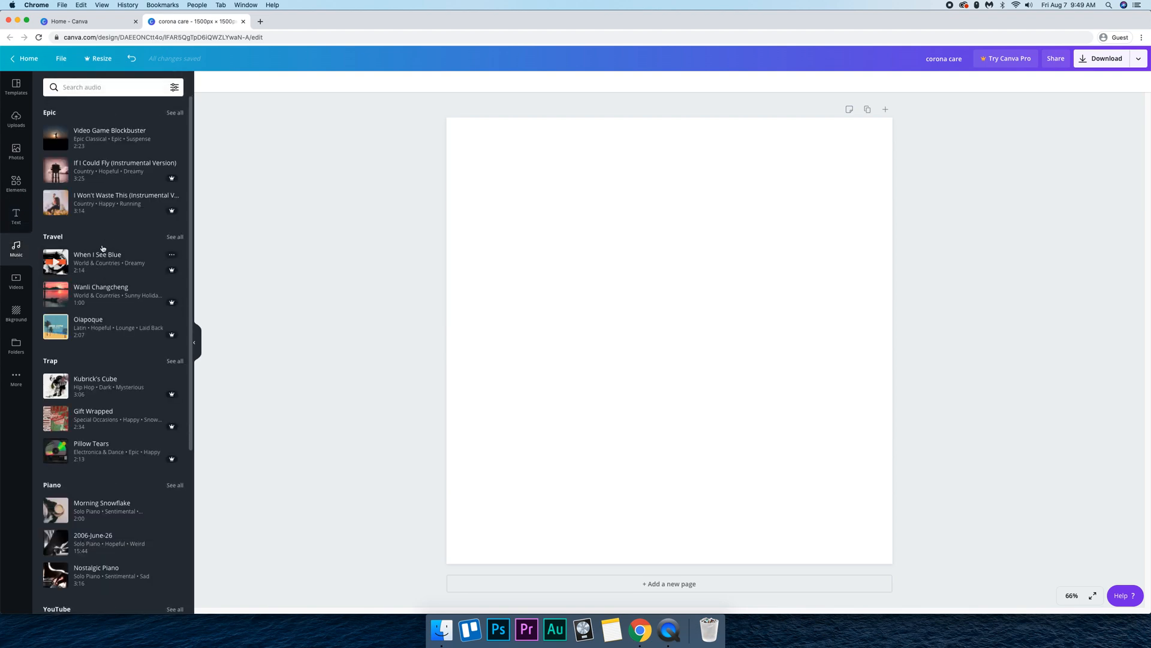
{"action": "left_click", "coordinate": [17, 281]}
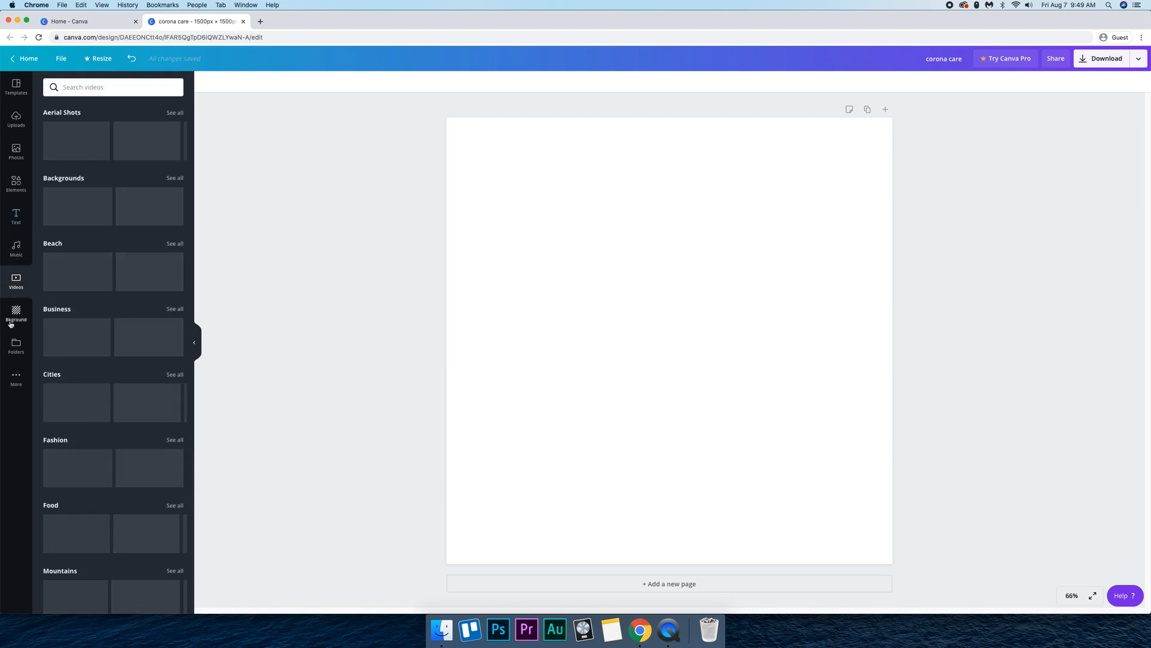
{"action": "left_click", "coordinate": [15, 313]}
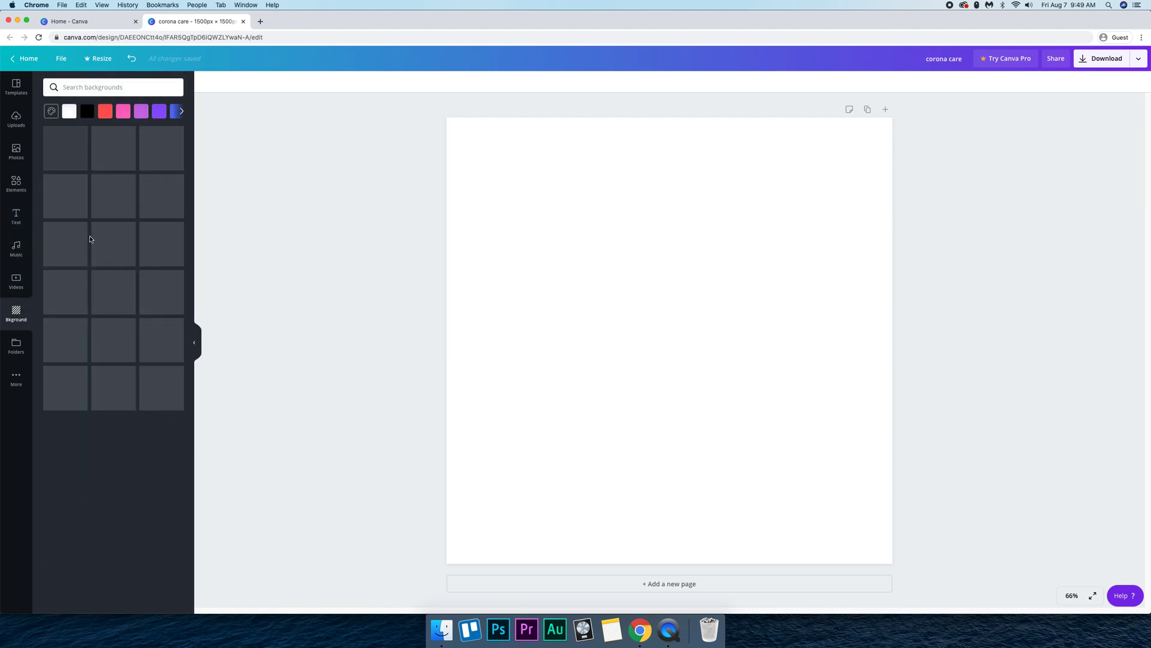
{"action": "scroll", "coordinate": [129, 316], "scroll_direction": "down", "scroll_amount": 5}
{"action": "left_click", "coordinate": [16, 345]}
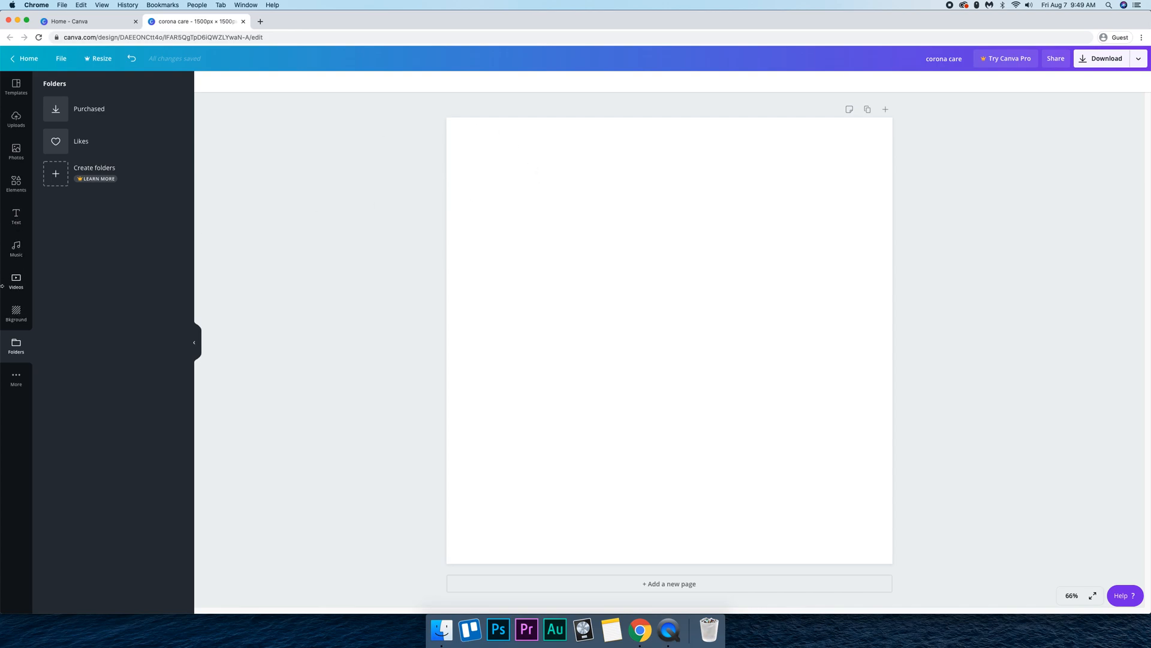
- Try the palm leaves background, then settle on the white brick texture
{"action": "left_click", "coordinate": [15, 311]}
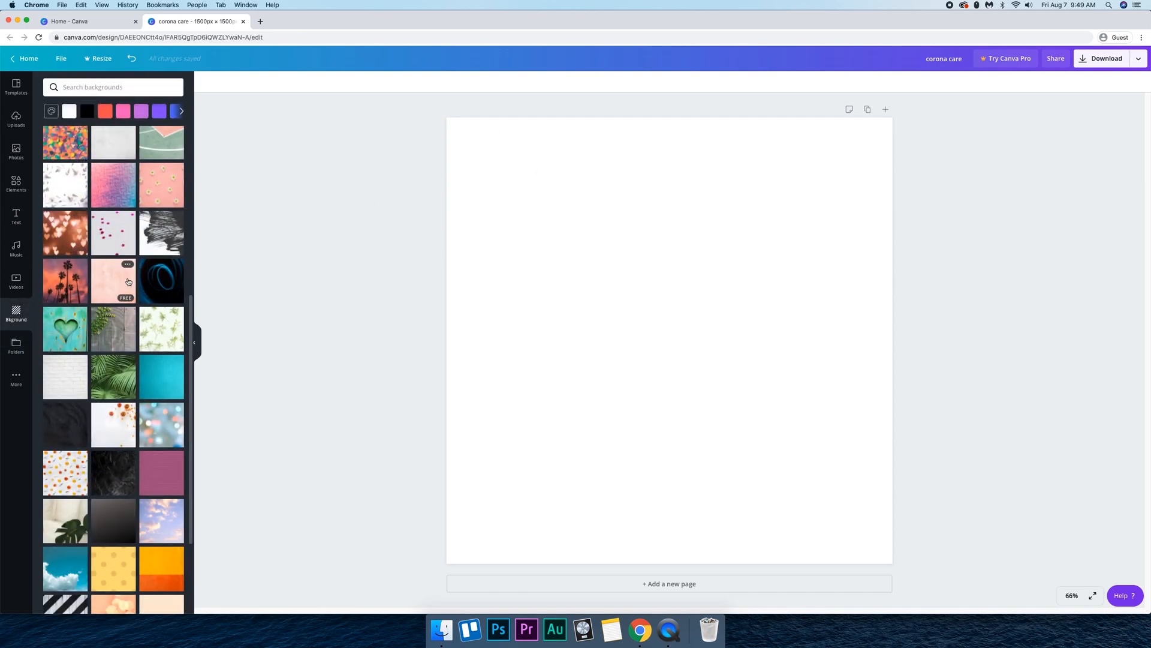
{"action": "scroll", "coordinate": [128, 281], "scroll_direction": "up", "scroll_amount": 5}
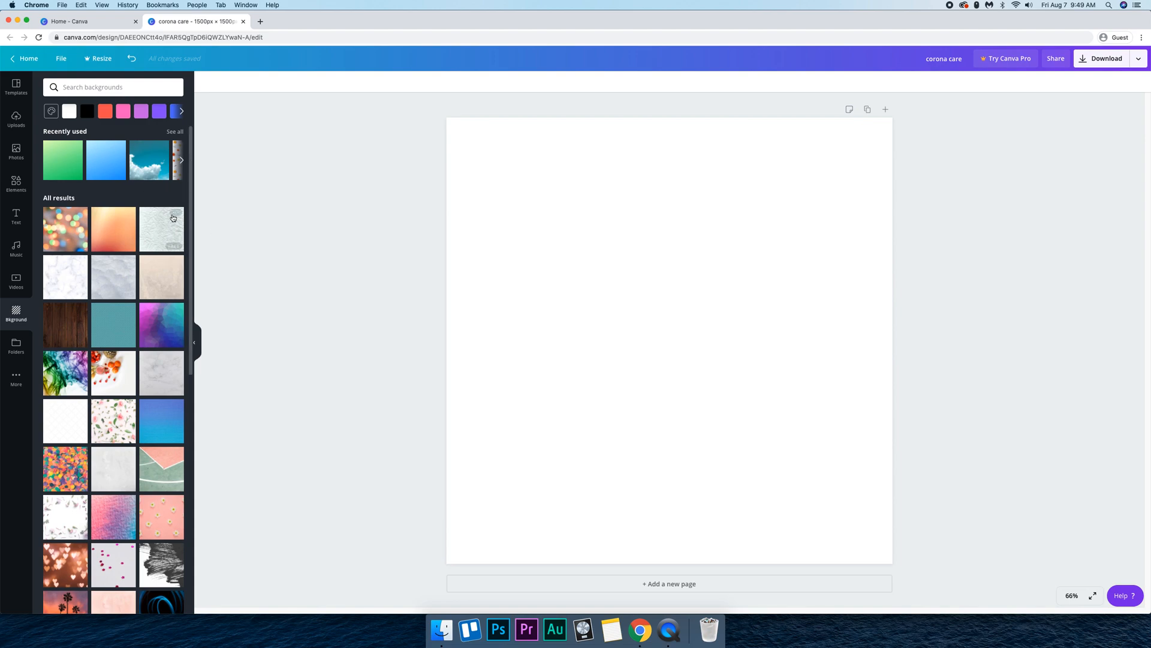
{"action": "scroll", "coordinate": [171, 226], "scroll_direction": "down", "scroll_amount": 5}
{"action": "scroll", "coordinate": [170, 251], "scroll_direction": "down", "scroll_amount": 5}
{"action": "scroll", "coordinate": [177, 270], "scroll_direction": "down", "scroll_amount": 5}
{"action": "mouse_move", "coordinate": [160, 296]}
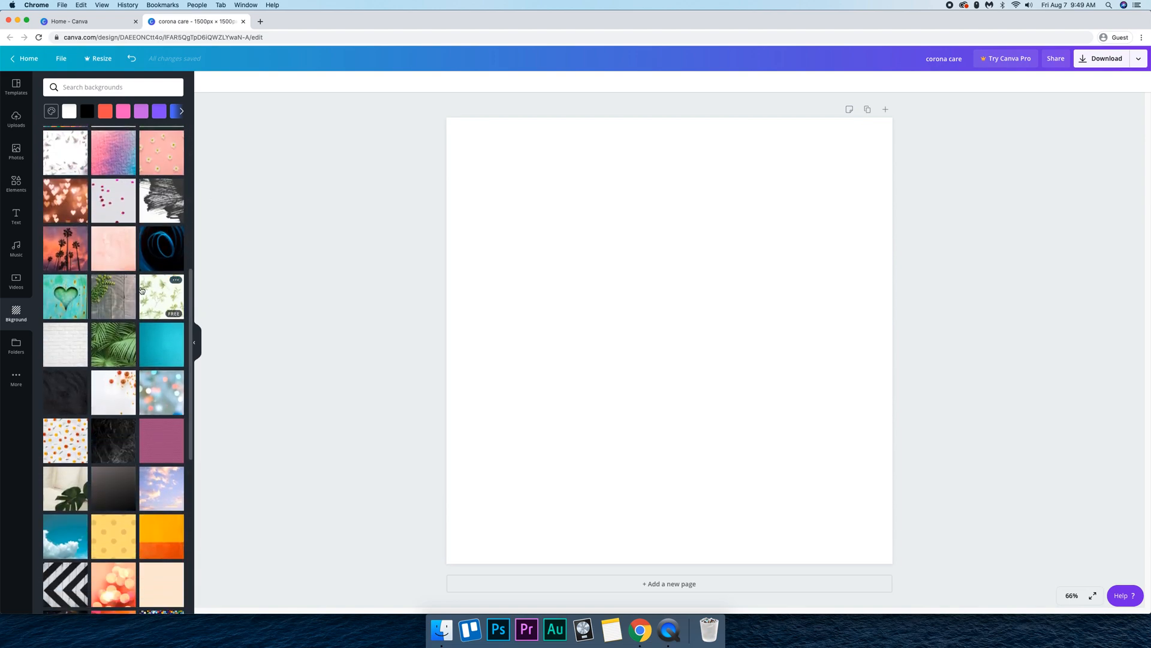
{"action": "scroll", "coordinate": [146, 283], "scroll_direction": "down", "scroll_amount": 5}
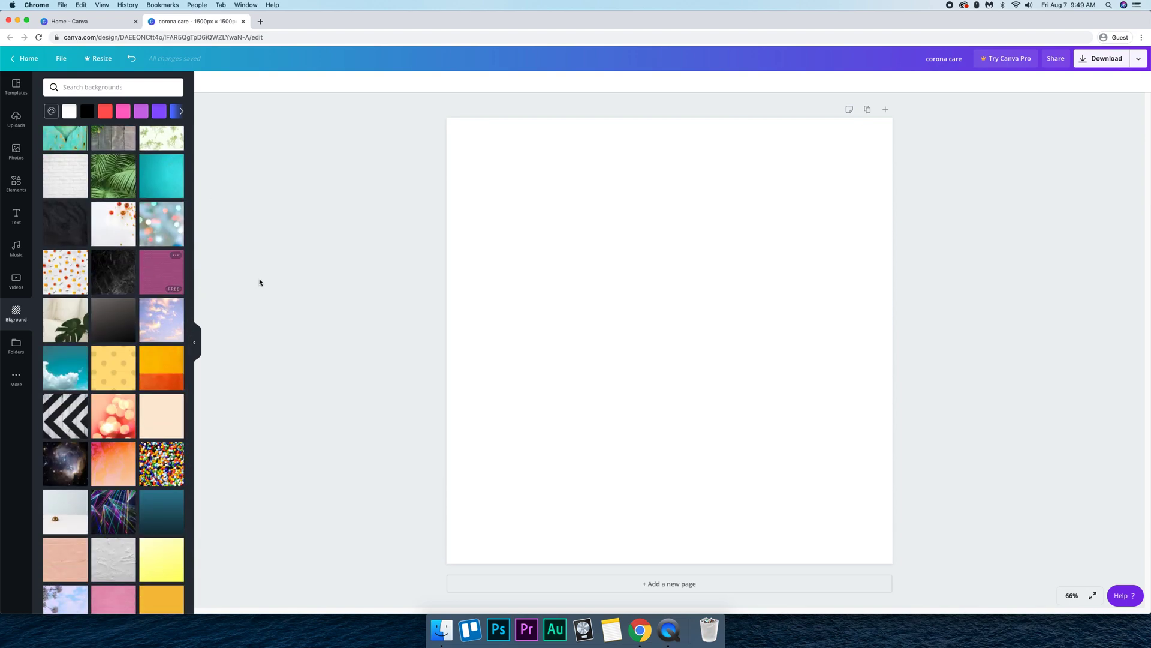
{"action": "left_click", "coordinate": [59, 185]}
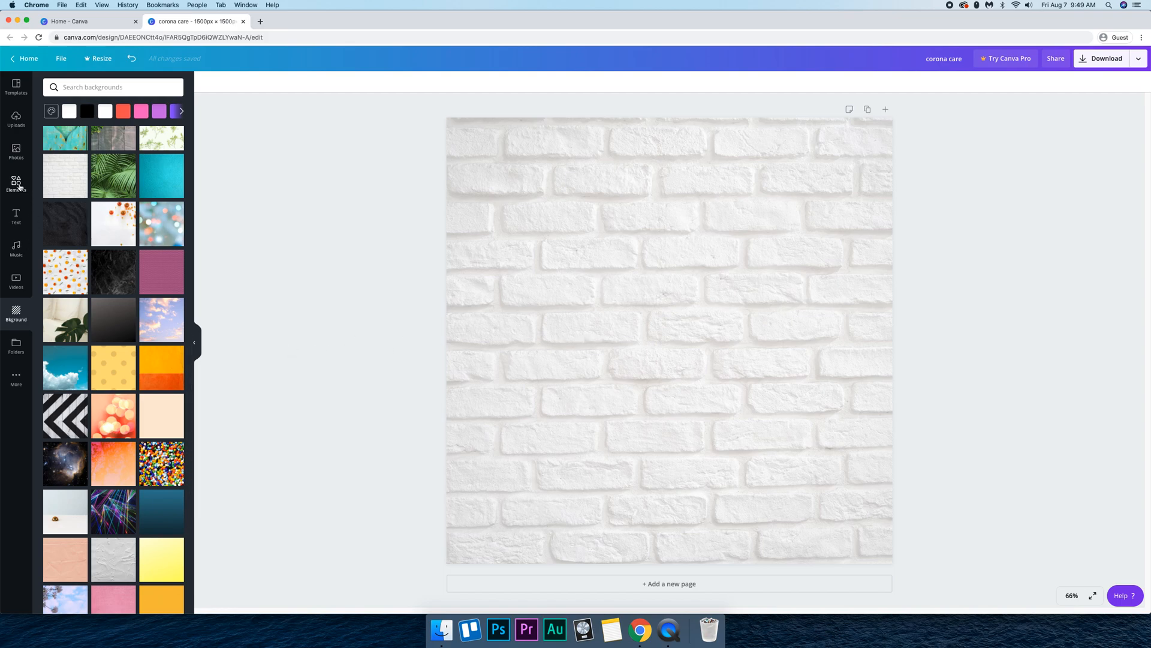
{"action": "left_click", "coordinate": [111, 178]}
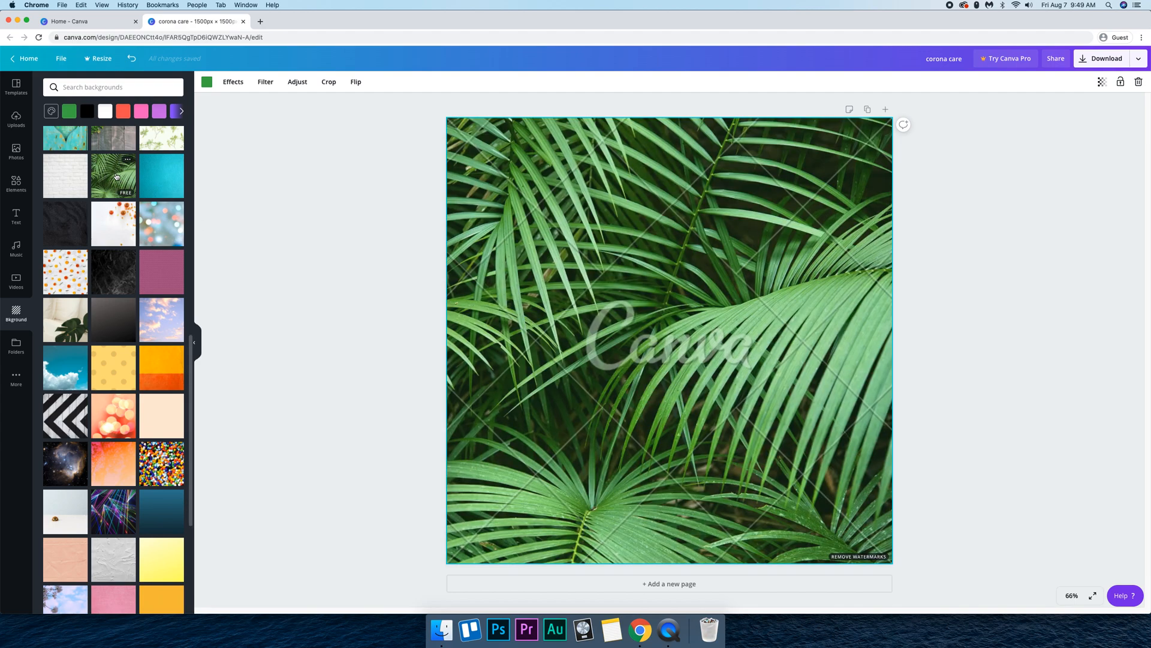
{"action": "left_click", "coordinate": [734, 351]}
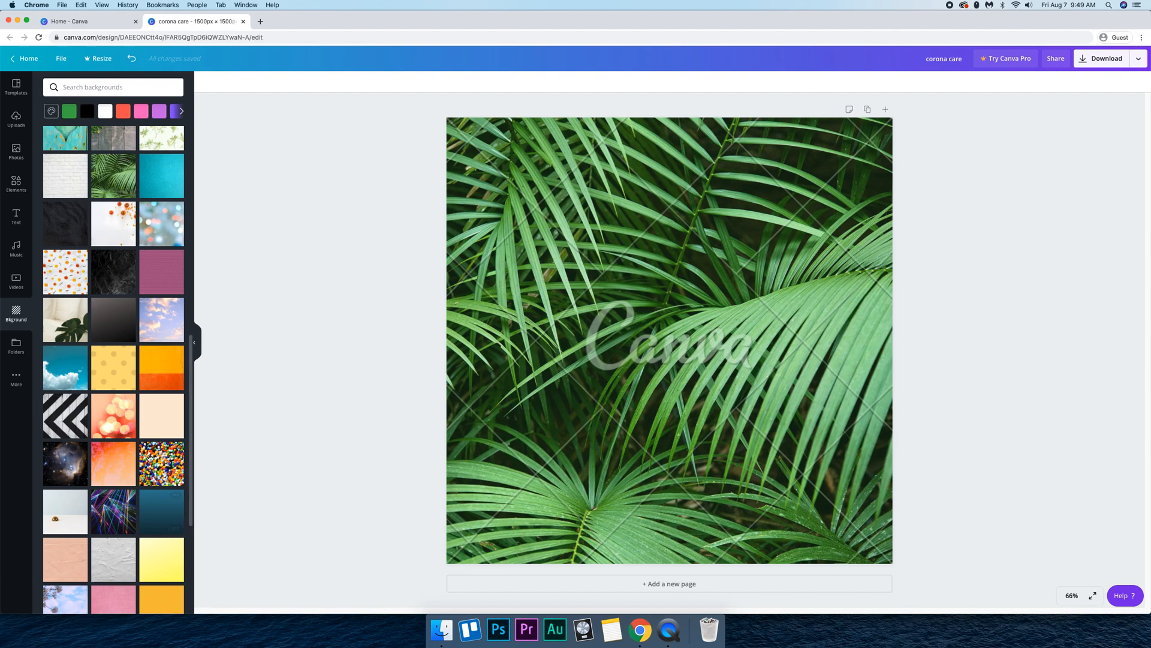
{"action": "left_click", "coordinate": [65, 176]}
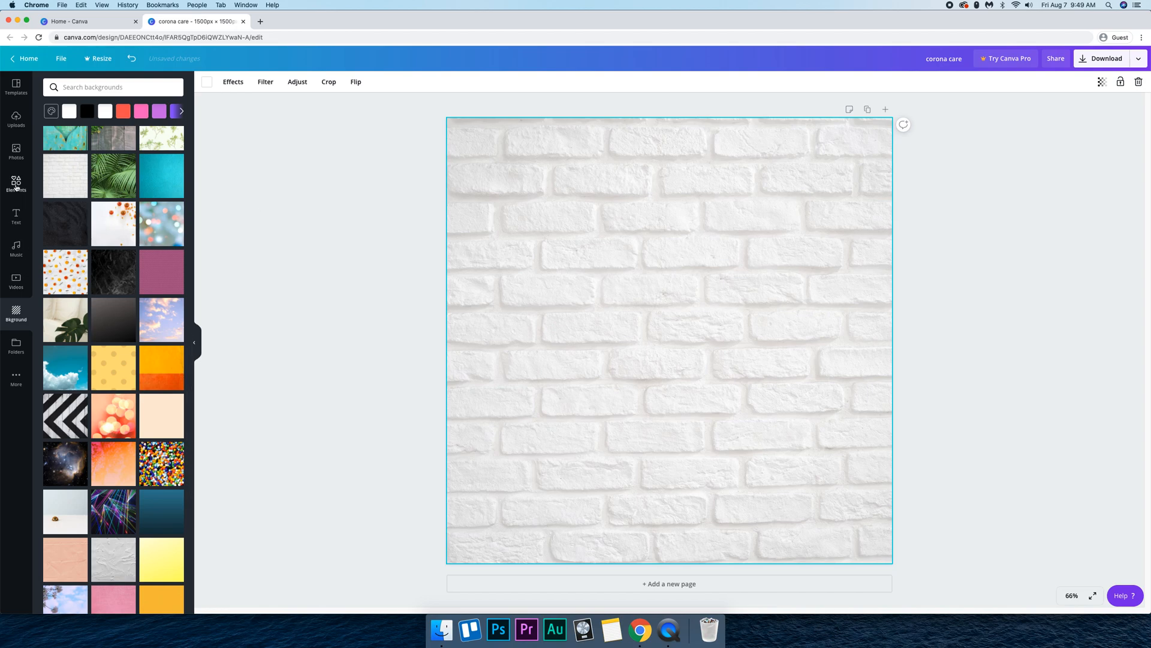
{"action": "left_click", "coordinate": [16, 180]}
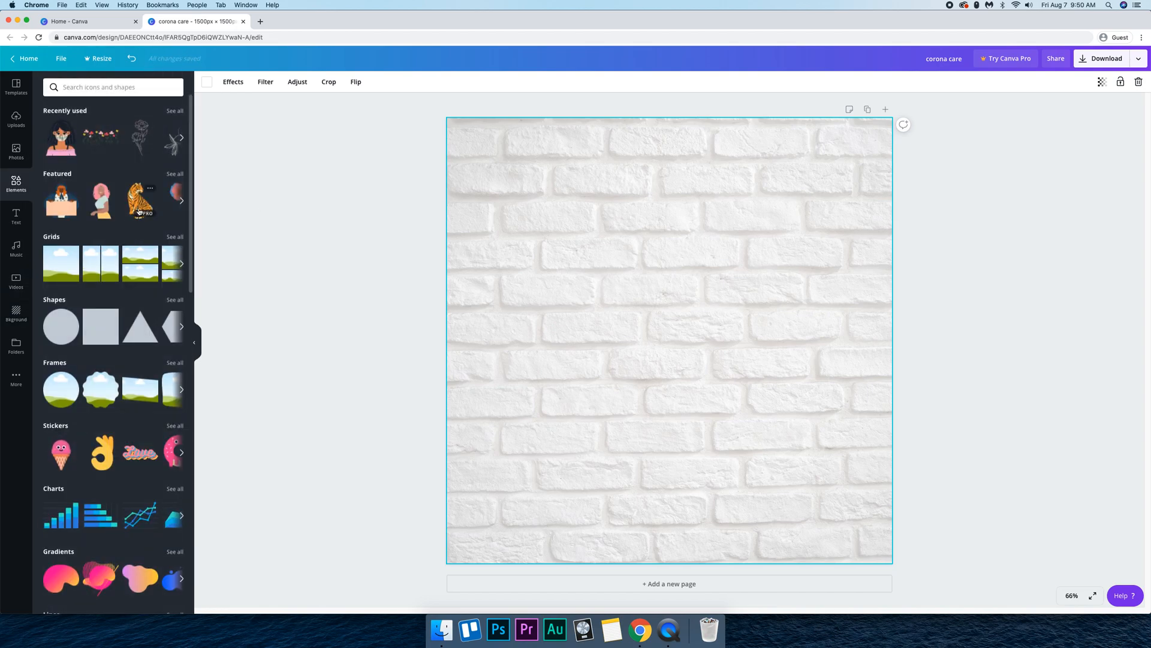
{"action": "scroll", "coordinate": [139, 210], "scroll_direction": "down", "scroll_amount": 1}
{"action": "scroll", "coordinate": [138, 210], "scroll_direction": "down", "scroll_amount": 2}
{"action": "scroll", "coordinate": [117, 251], "scroll_direction": "down", "scroll_amount": 3}
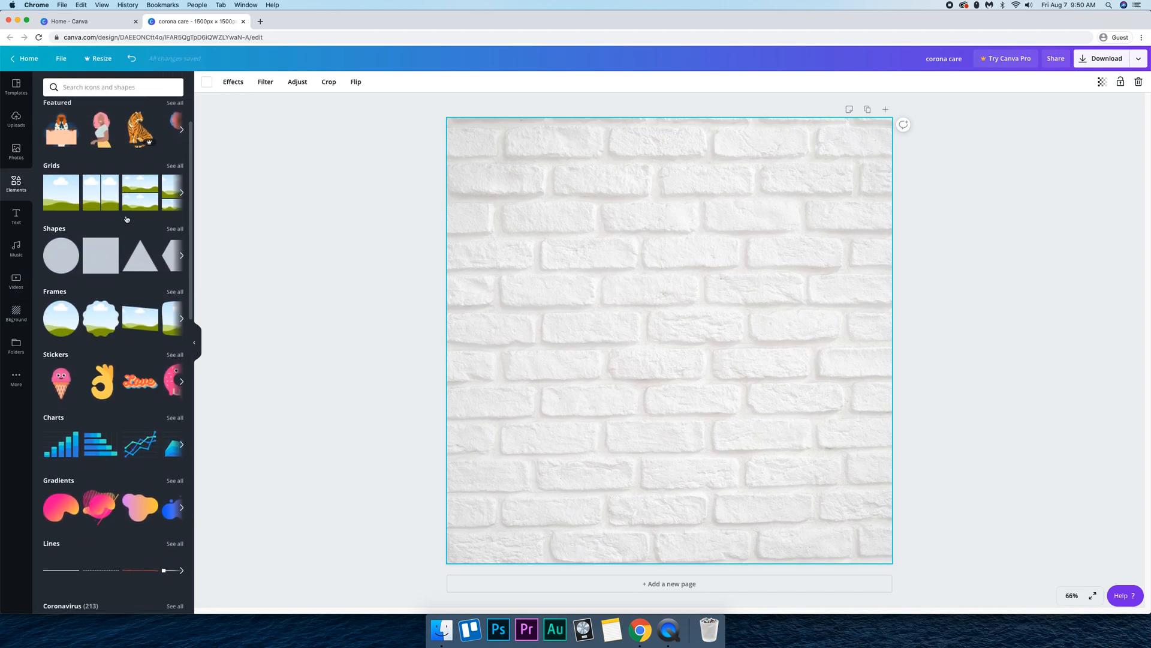
{"action": "scroll", "coordinate": [106, 286], "scroll_direction": "down", "scroll_amount": 3}
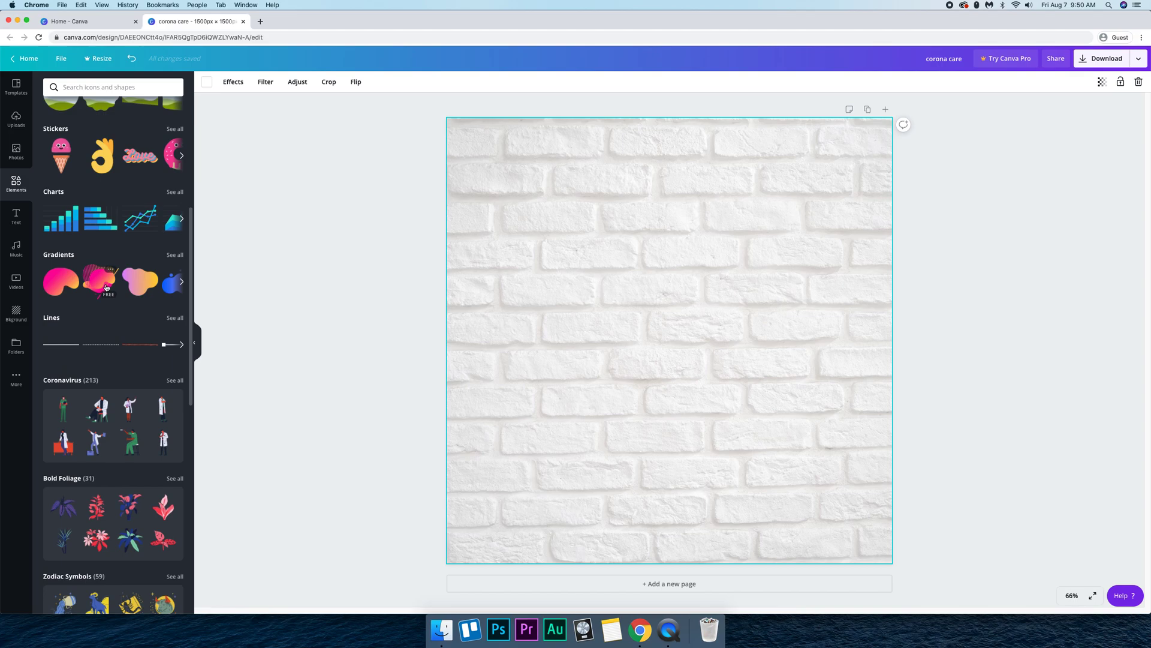
{"action": "left_click", "coordinate": [175, 381]}
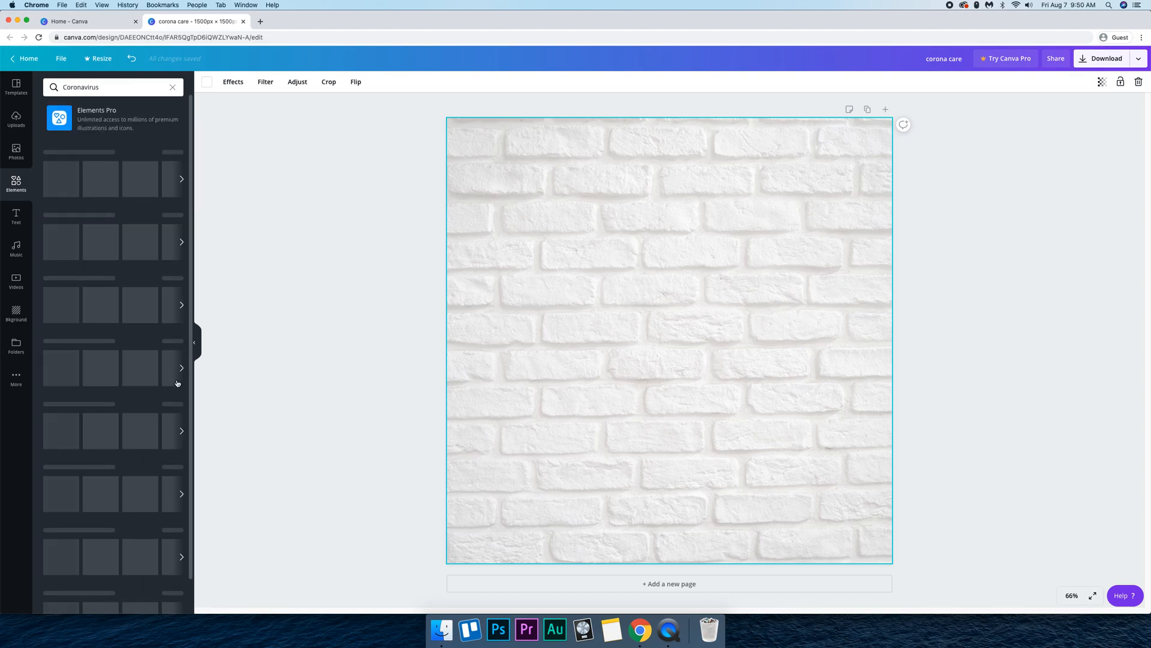
{"action": "scroll", "coordinate": [117, 323], "scroll_direction": "down", "scroll_amount": 3}
{"action": "scroll", "coordinate": [126, 329], "scroll_direction": "down", "scroll_amount": 3}
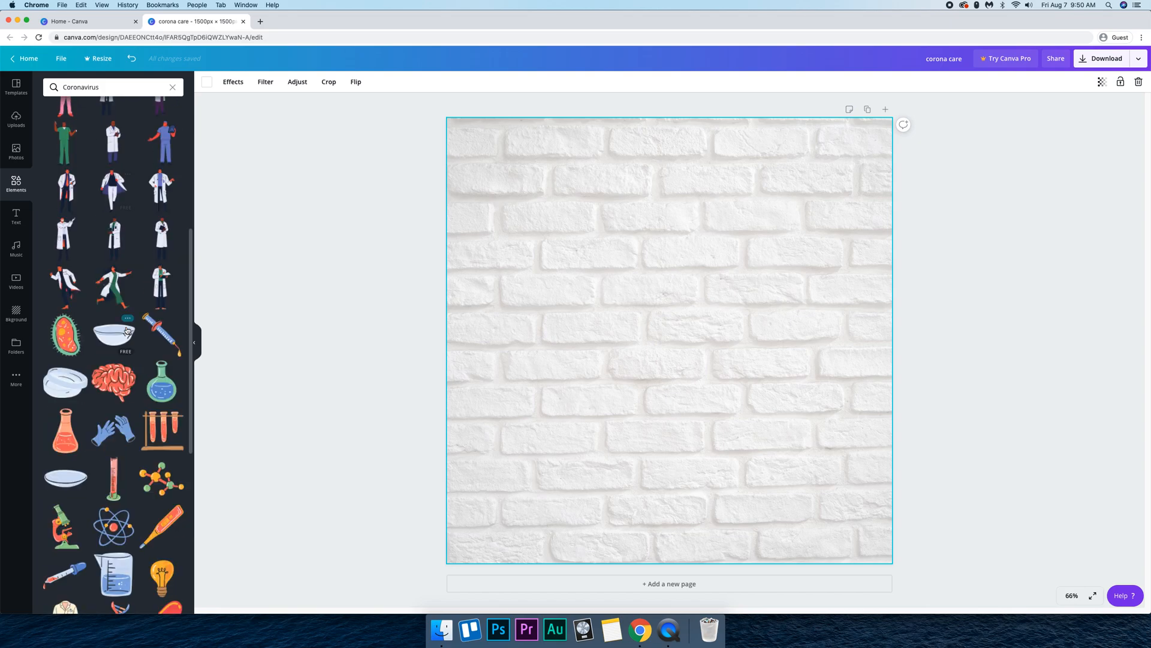
{"action": "scroll", "coordinate": [124, 329], "scroll_direction": "down", "scroll_amount": 3}
{"action": "scroll", "coordinate": [126, 328], "scroll_direction": "down", "scroll_amount": 3}
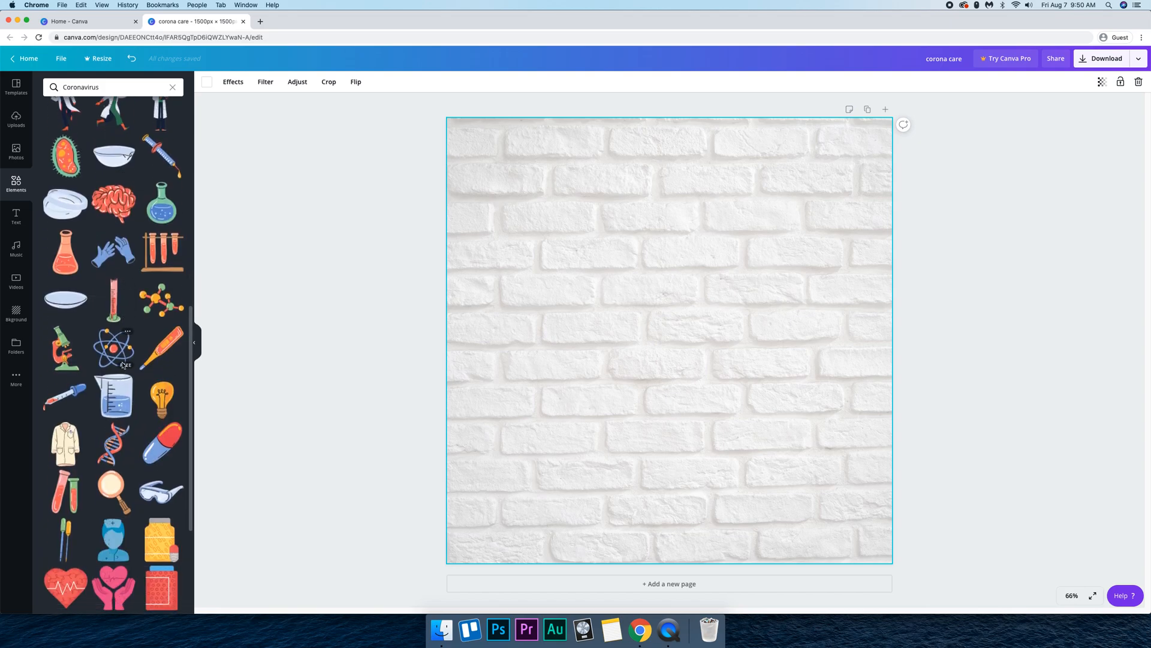
{"action": "scroll", "coordinate": [123, 359], "scroll_direction": "down", "scroll_amount": 3}
{"action": "scroll", "coordinate": [125, 365], "scroll_direction": "down", "scroll_amount": 4}
{"action": "scroll", "coordinate": [124, 364], "scroll_direction": "down", "scroll_amount": 4}
{"action": "scroll", "coordinate": [124, 365], "scroll_direction": "down", "scroll_amount": 4}
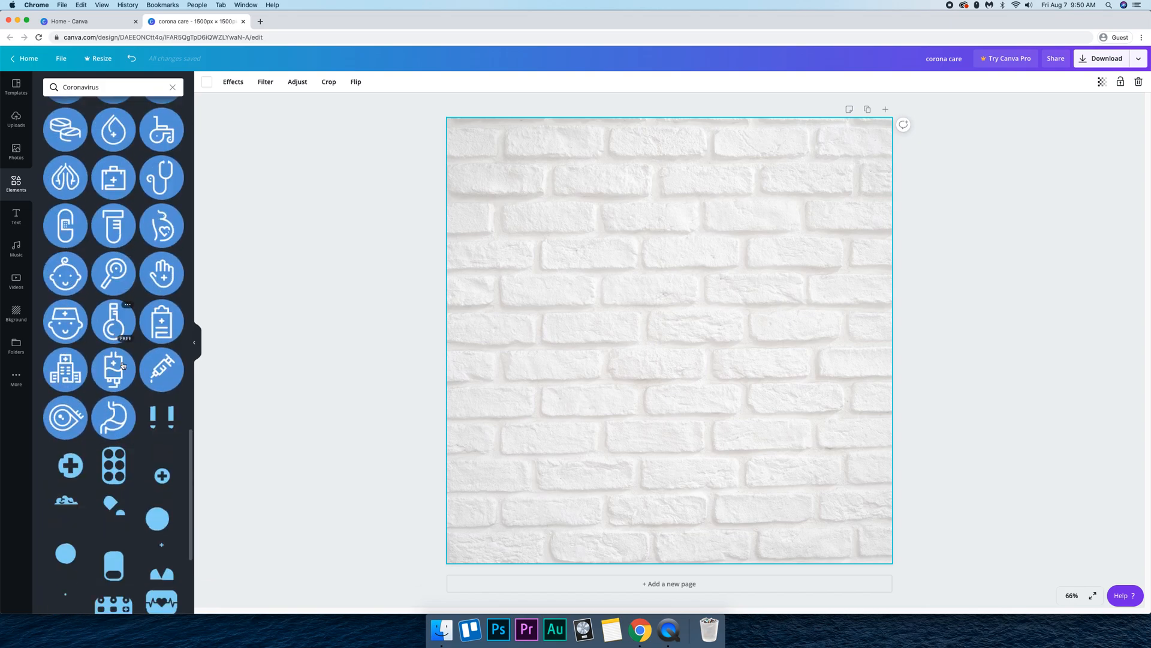
{"action": "scroll", "coordinate": [124, 364], "scroll_direction": "down", "scroll_amount": 4}
{"action": "scroll", "coordinate": [124, 364], "scroll_direction": "down", "scroll_amount": 4}
{"action": "scroll", "coordinate": [123, 365], "scroll_direction": "down", "scroll_amount": 4}
{"action": "scroll", "coordinate": [124, 365], "scroll_direction": "down", "scroll_amount": 4}
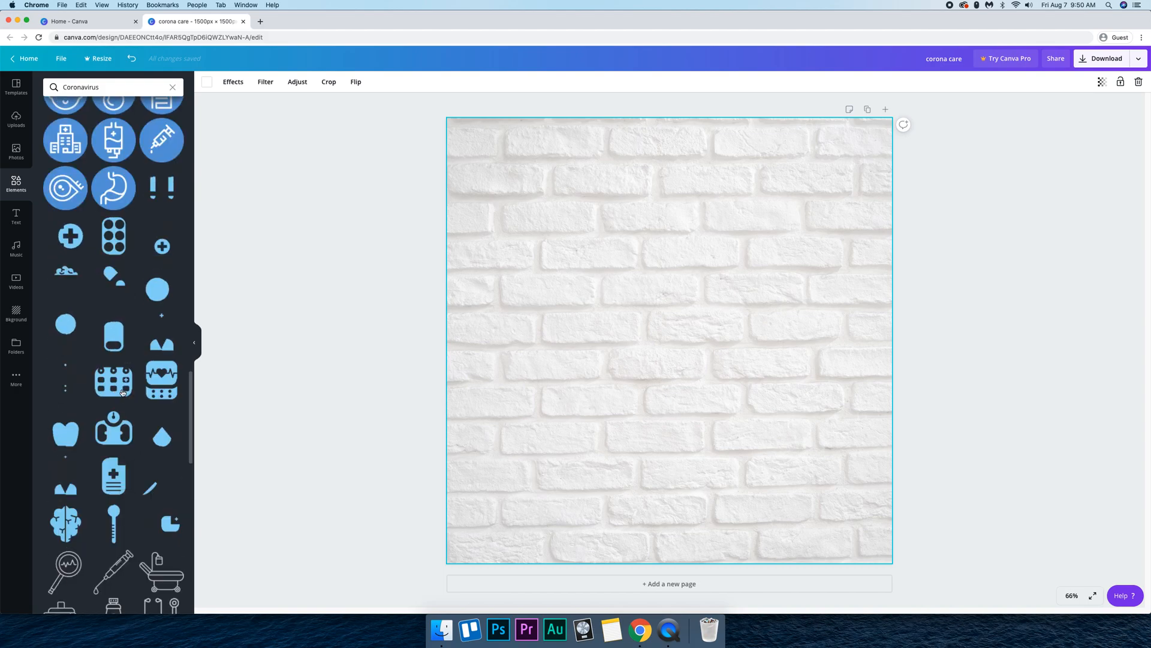
{"action": "scroll", "coordinate": [121, 387], "scroll_direction": "down", "scroll_amount": 4}
{"action": "scroll", "coordinate": [123, 391], "scroll_direction": "up", "scroll_amount": 4}
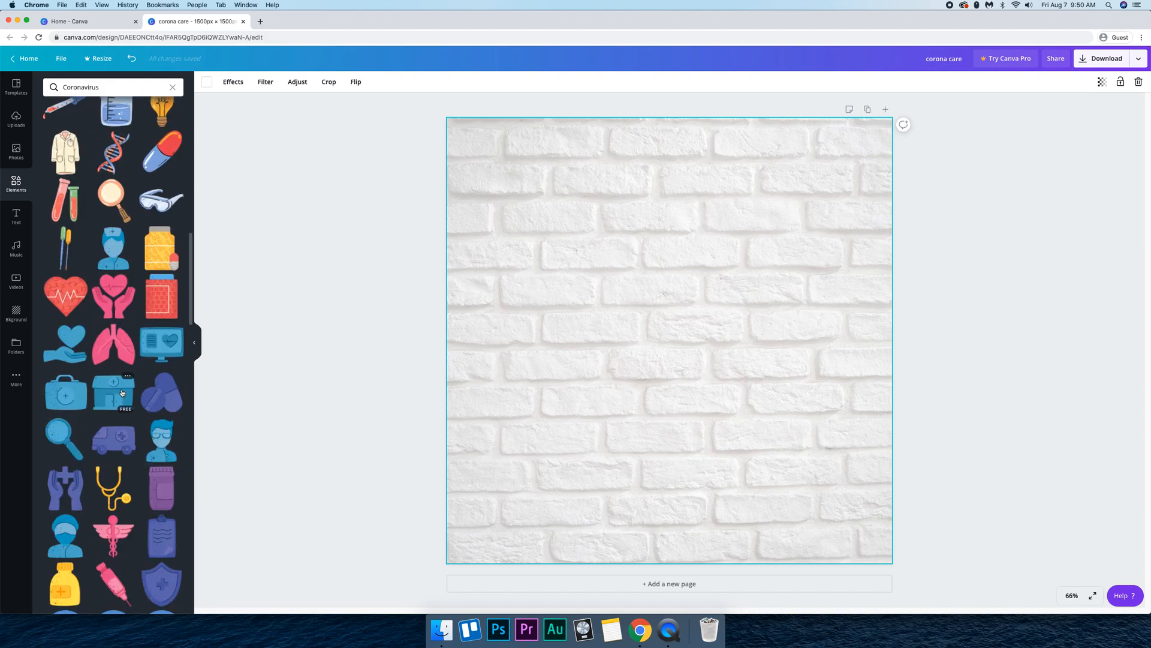
{"action": "scroll", "coordinate": [122, 393], "scroll_direction": "down", "scroll_amount": 2}
{"action": "scroll", "coordinate": [122, 393], "scroll_direction": "down", "scroll_amount": 2}
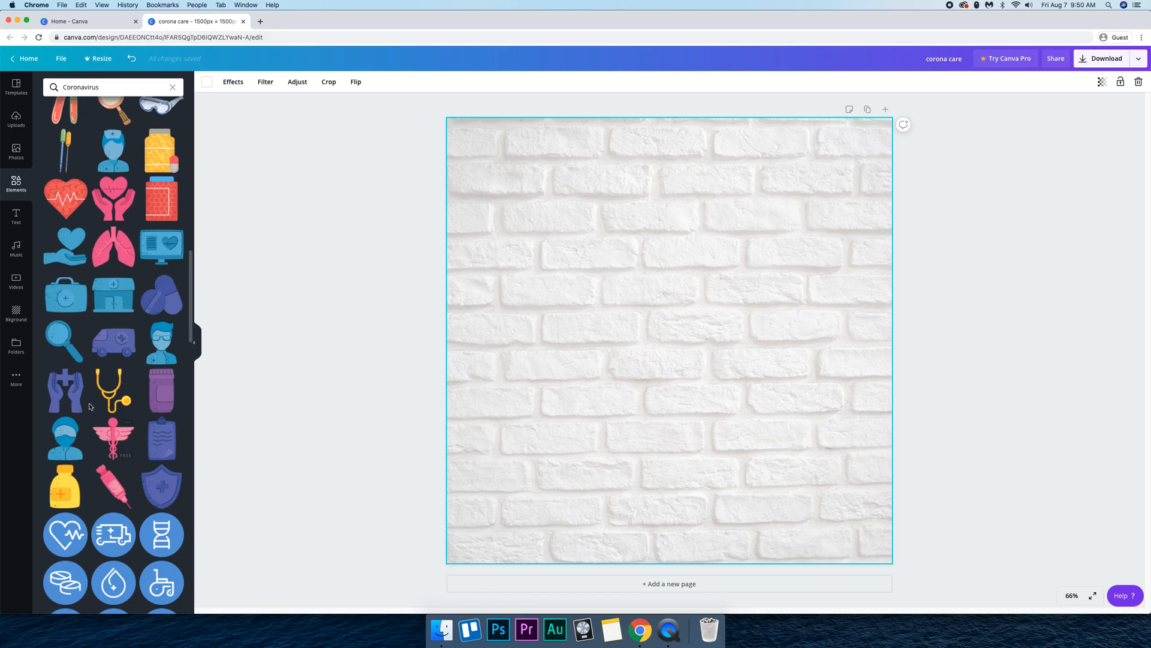
{"action": "scroll", "coordinate": [93, 432], "scroll_direction": "up", "scroll_amount": 3}
{"action": "scroll", "coordinate": [100, 423], "scroll_direction": "up", "scroll_amount": 3}
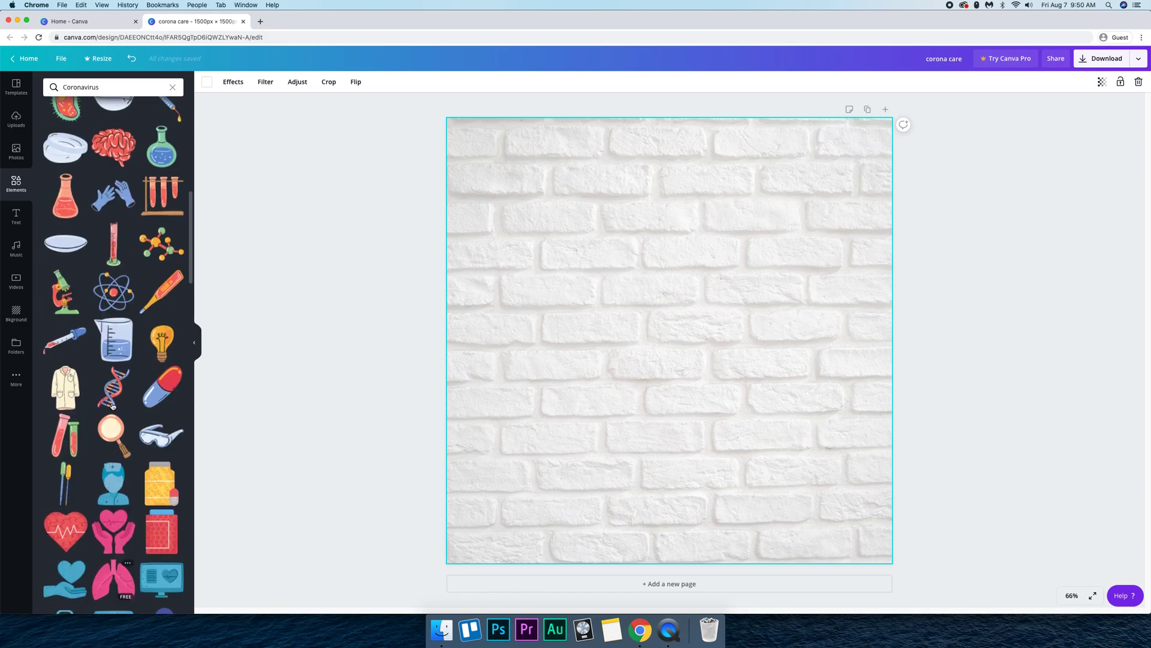
- Add the cream lab coat illustration, enlarge it and place it at the lower left-centre
{"action": "left_click", "coordinate": [66, 389]}
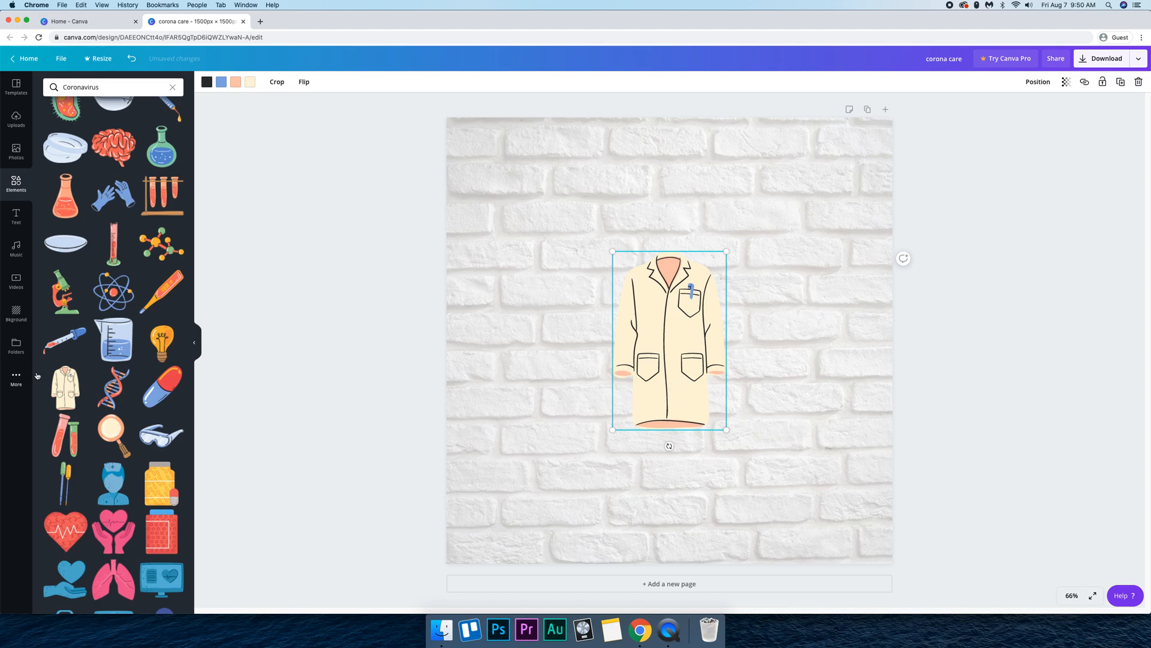
{"action": "left_click_drag", "start_coordinate": [658, 332], "coordinate": [548, 348]}
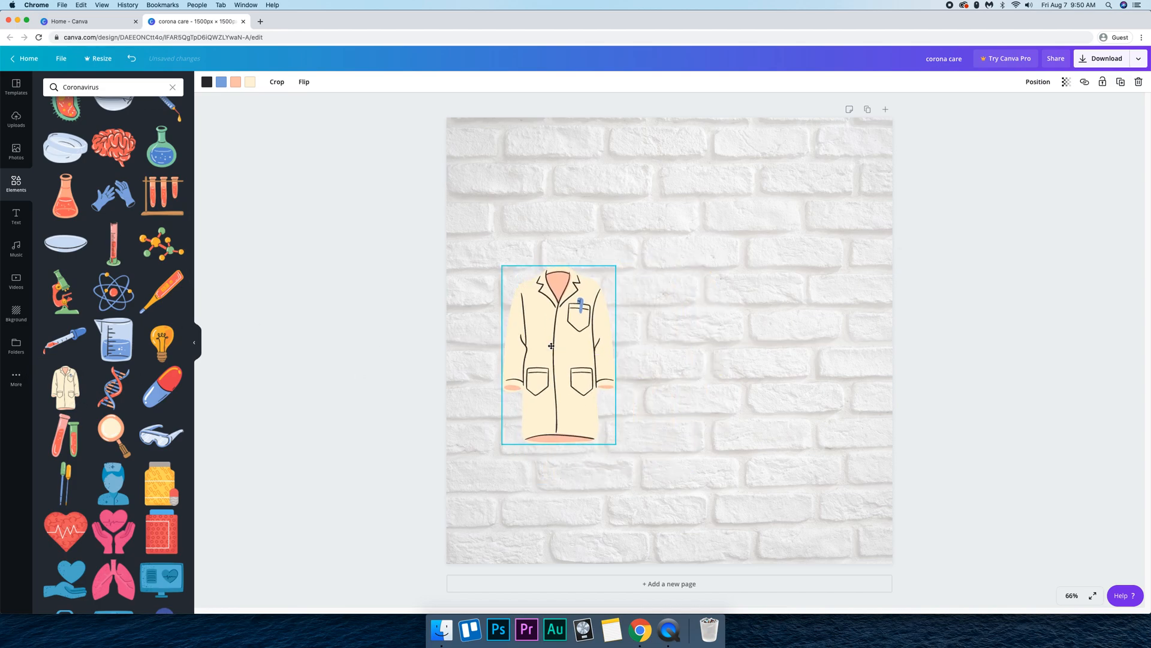
{"action": "left_click_drag", "start_coordinate": [614, 268], "coordinate": [630, 242]}
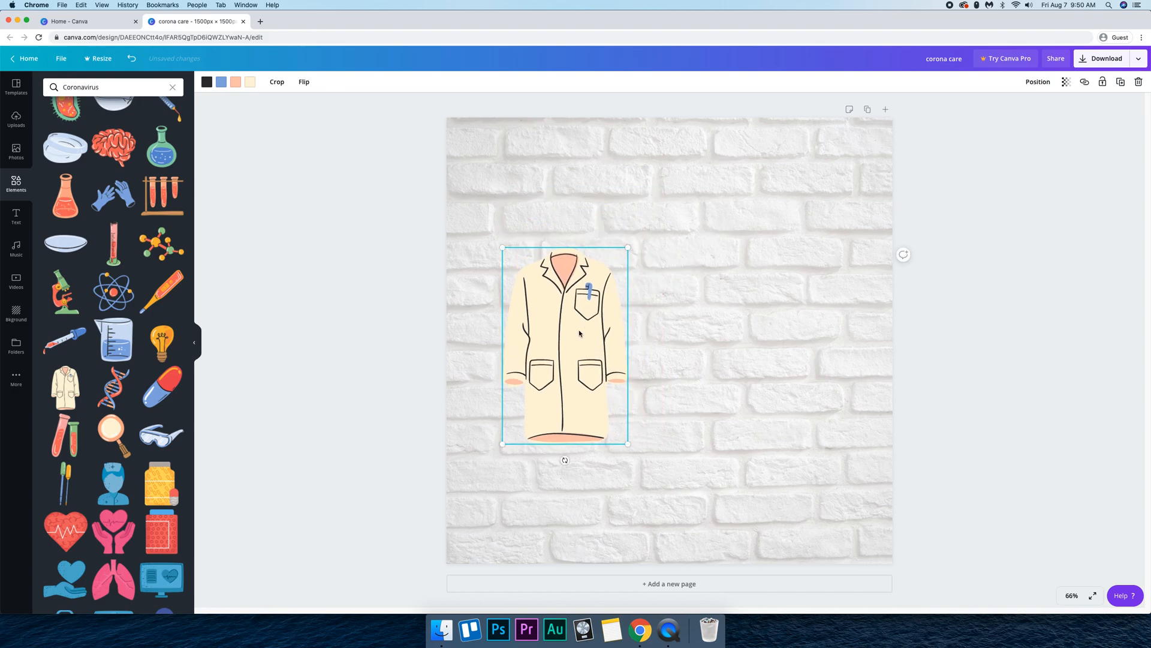
{"action": "left_click_drag", "start_coordinate": [565, 393], "coordinate": [623, 266]}
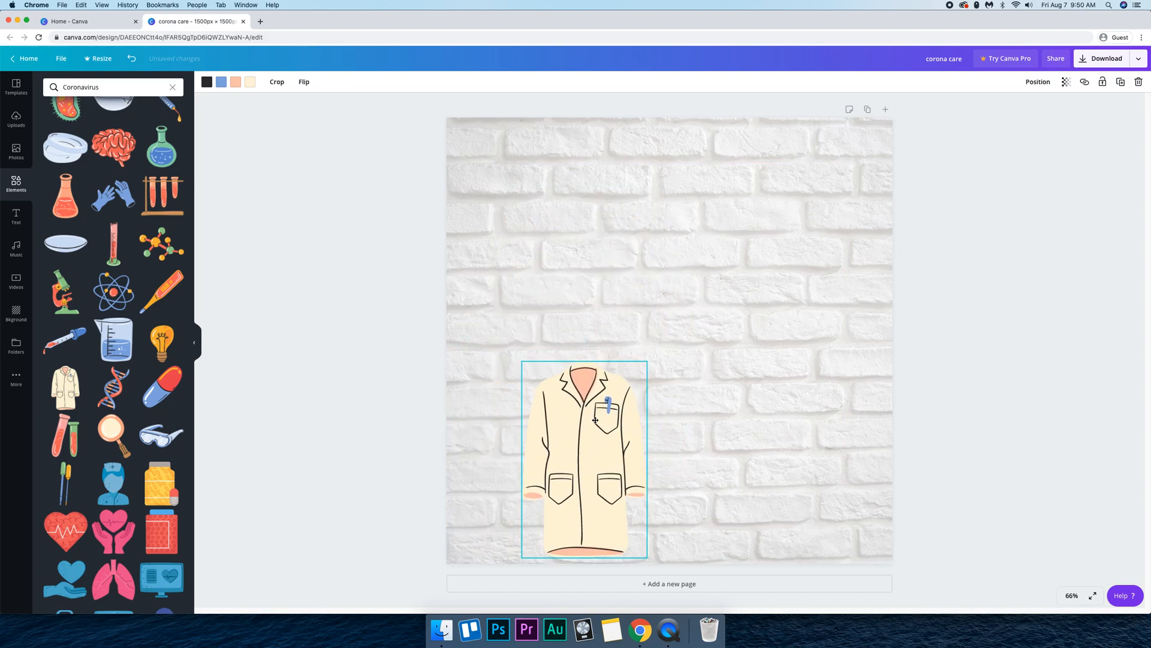
- Delete the lab coat and browse the full Featured elements collection for a replacement
{"action": "key", "text": "Delete"}
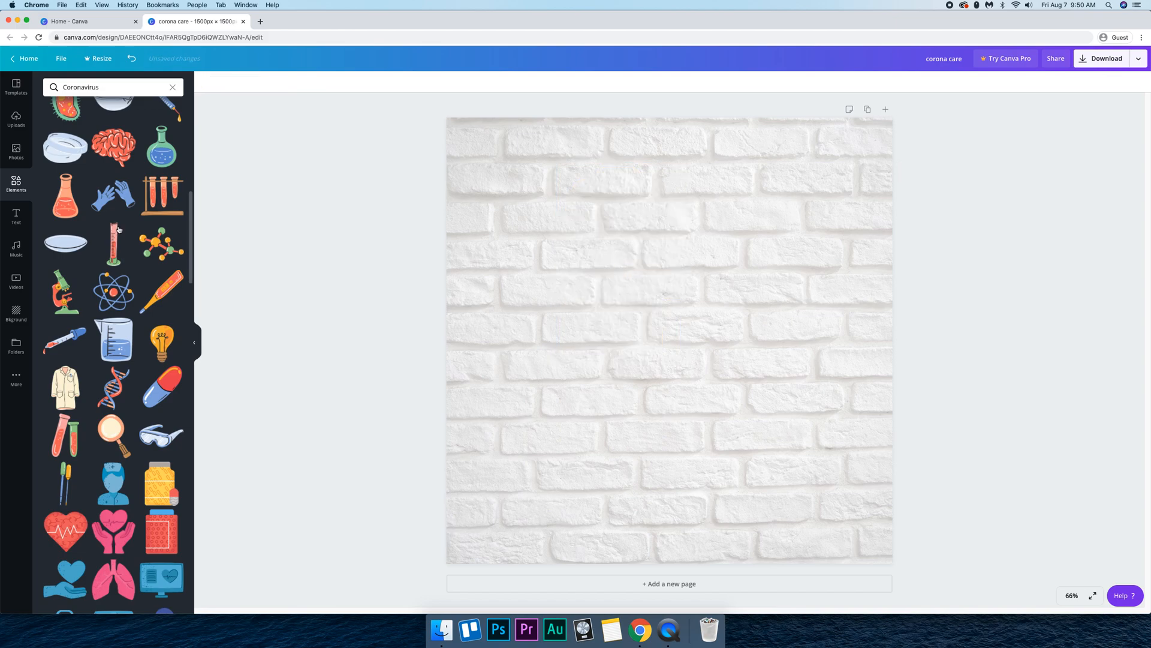
{"action": "scroll", "coordinate": [111, 236], "scroll_direction": "up", "scroll_amount": 5}
{"action": "scroll", "coordinate": [111, 236], "scroll_direction": "up", "scroll_amount": 5}
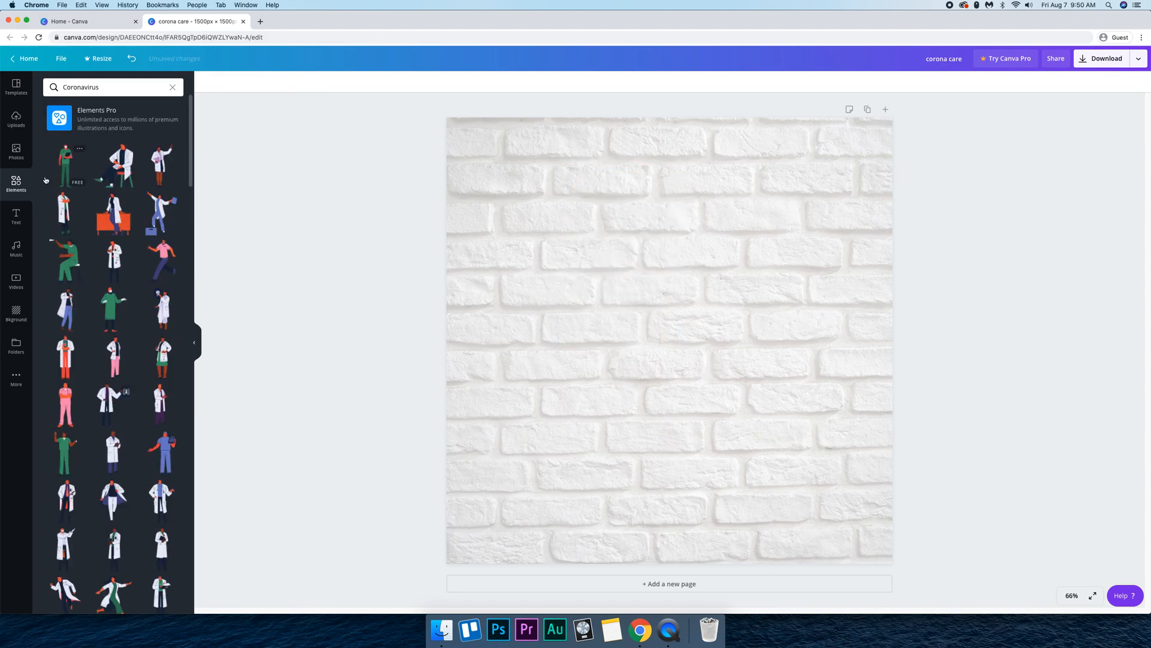
{"action": "left_click", "coordinate": [16, 183]}
{"action": "scroll", "coordinate": [147, 352], "scroll_direction": "down", "scroll_amount": 3}
{"action": "scroll", "coordinate": [150, 295], "scroll_direction": "up", "scroll_amount": 3}
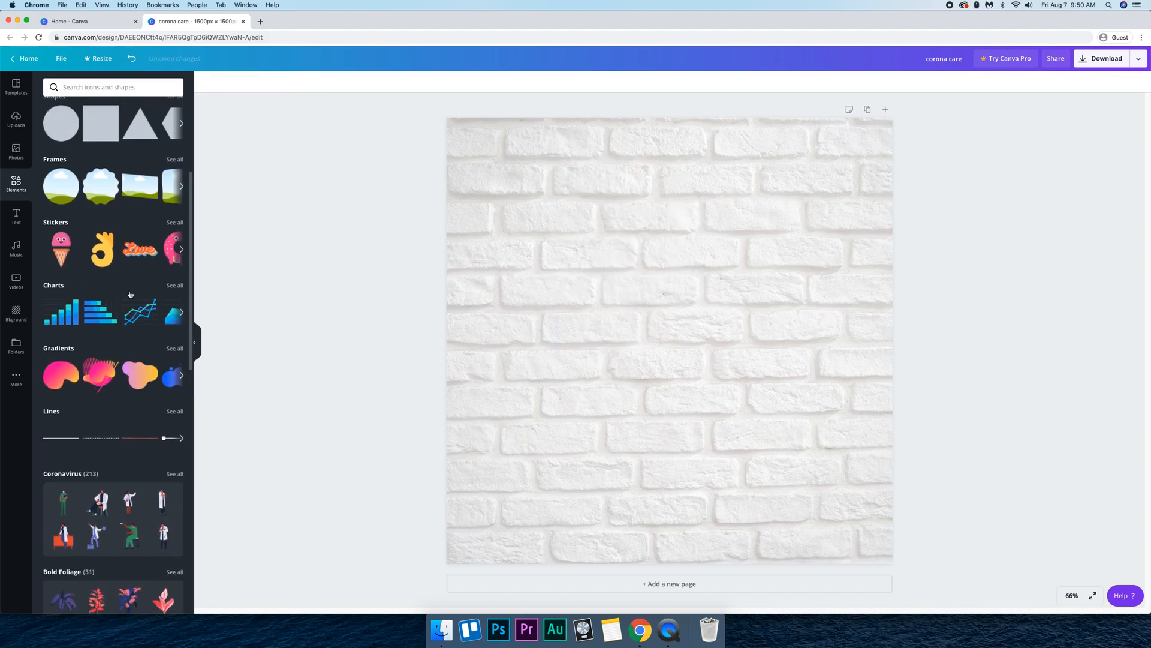
{"action": "scroll", "coordinate": [136, 290], "scroll_direction": "up", "scroll_amount": 3}
{"action": "scroll", "coordinate": [134, 289], "scroll_direction": "up", "scroll_amount": 1}
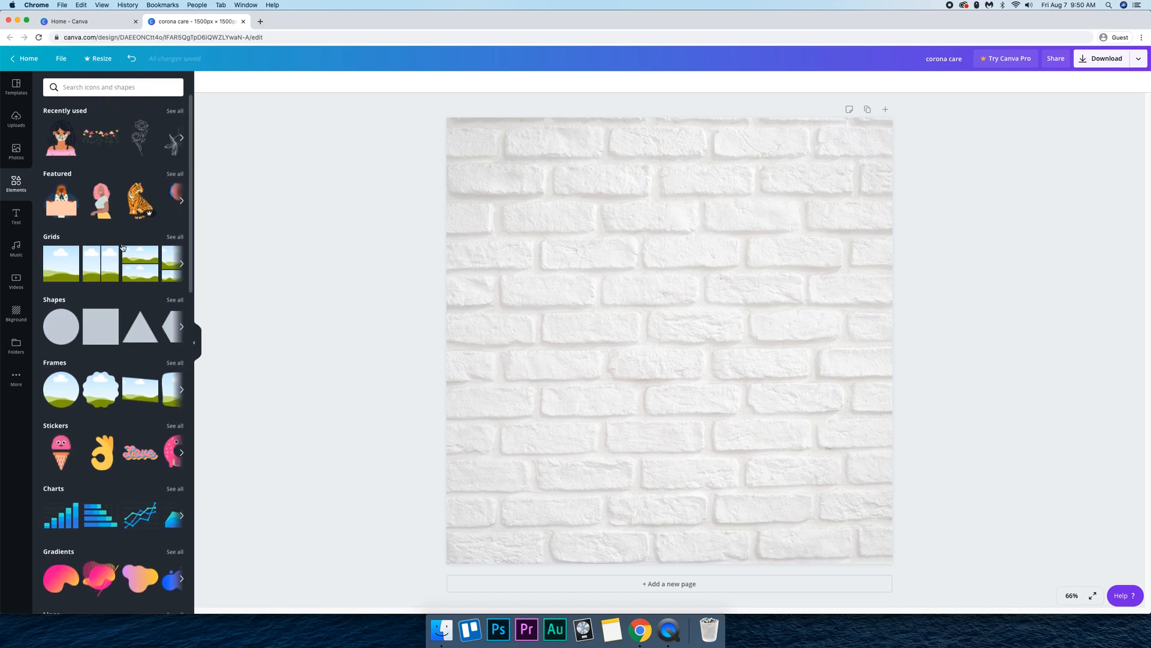
{"action": "left_click", "coordinate": [181, 202]}
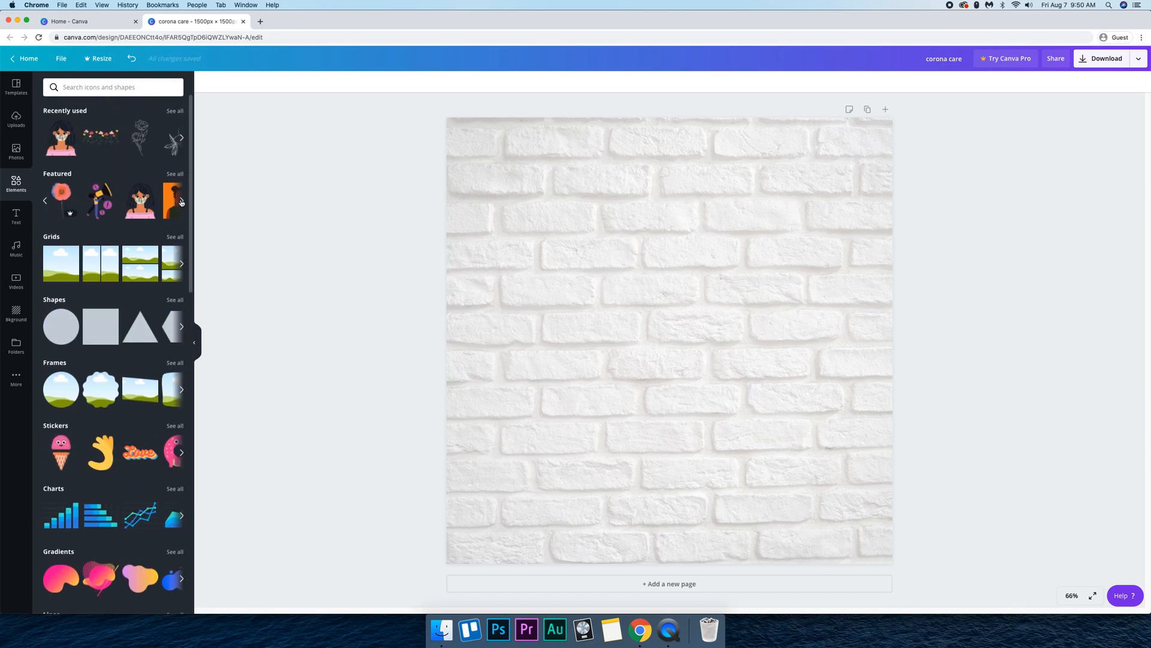
{"action": "left_click", "coordinate": [181, 202]}
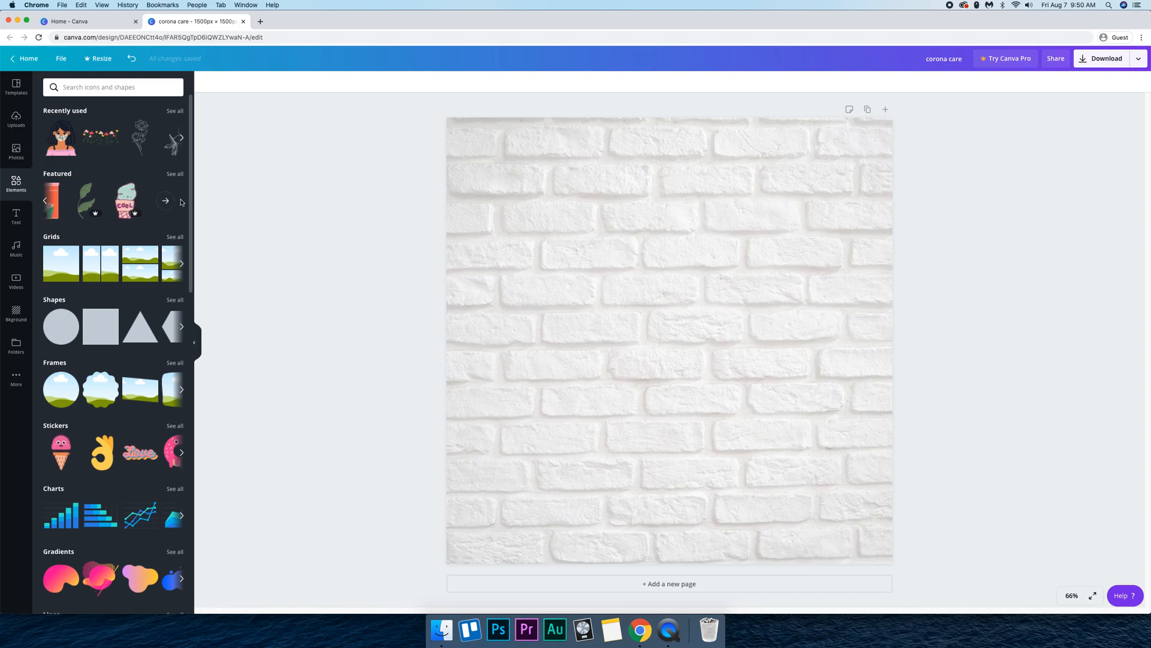
{"action": "left_click", "coordinate": [174, 173]}
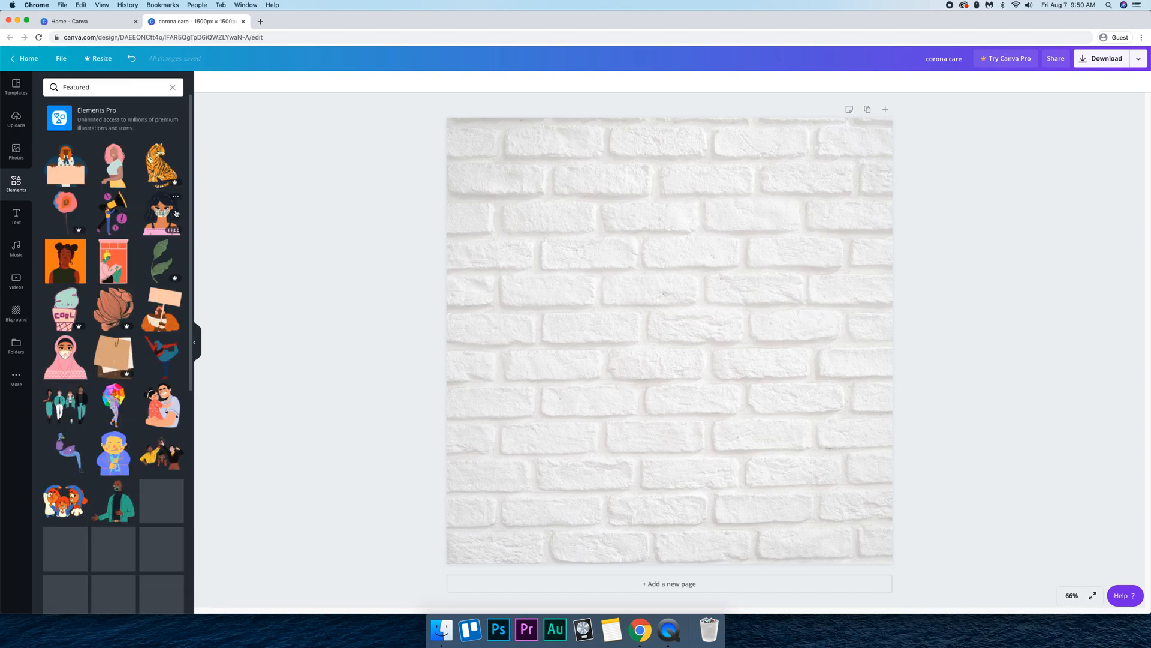
{"action": "scroll", "coordinate": [124, 215], "scroll_direction": "down", "scroll_amount": 1}
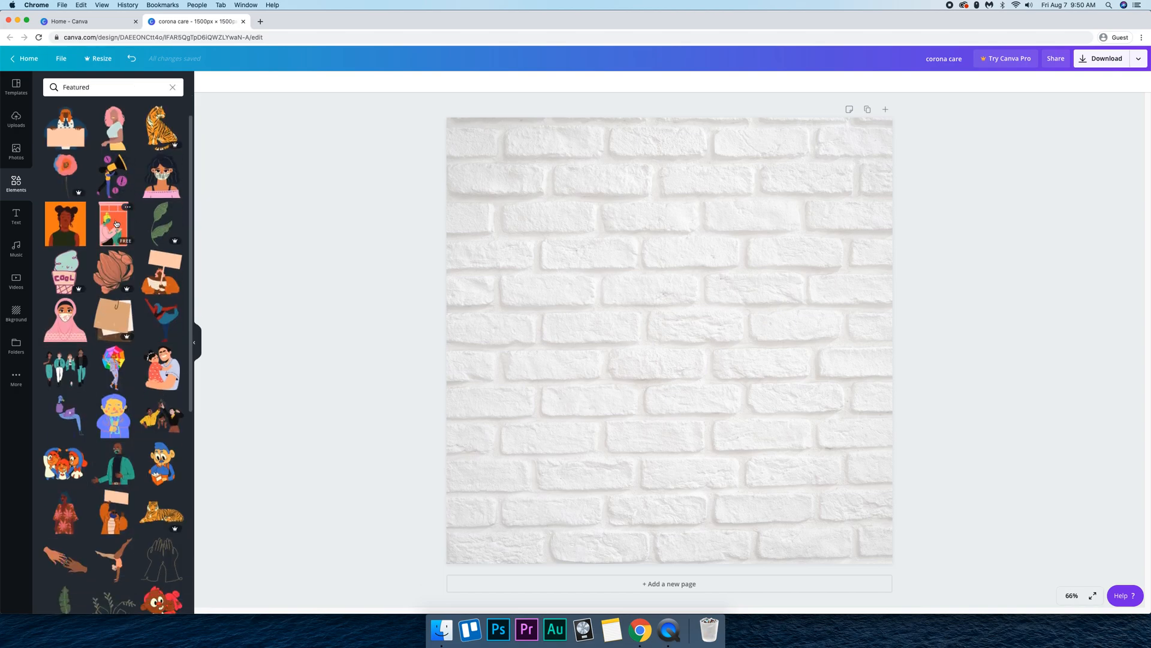
{"action": "scroll", "coordinate": [117, 223], "scroll_direction": "down", "scroll_amount": 3}
{"action": "scroll", "coordinate": [113, 297], "scroll_direction": "down", "scroll_amount": 3}
{"action": "scroll", "coordinate": [109, 319], "scroll_direction": "down", "scroll_amount": 3}
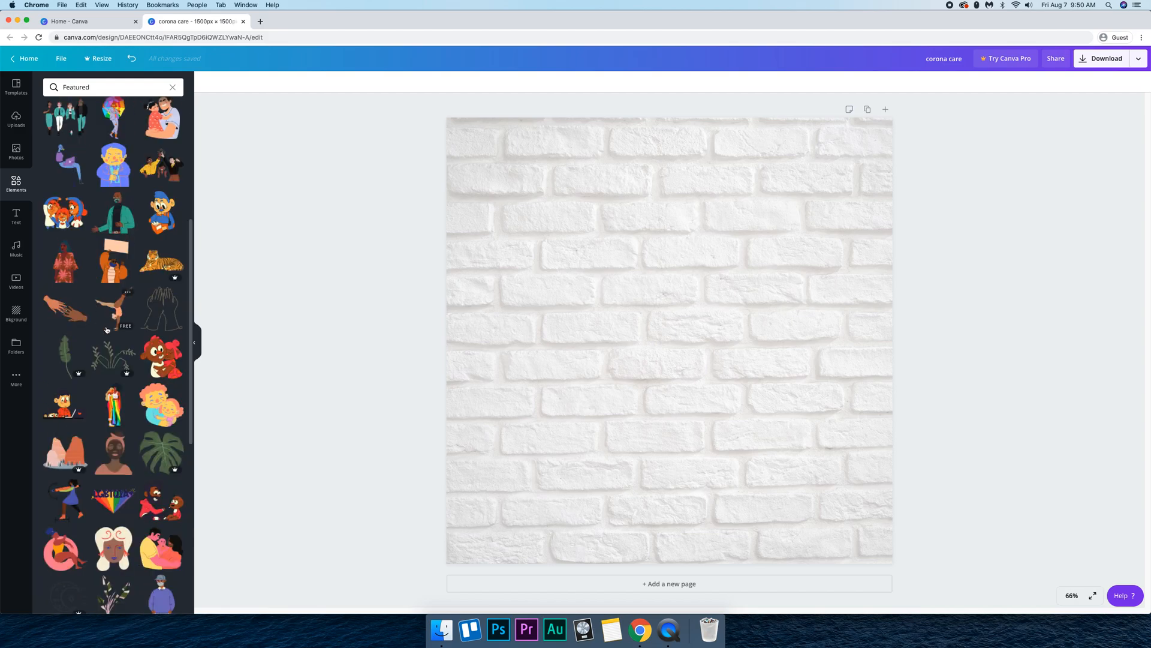
{"action": "scroll", "coordinate": [107, 330], "scroll_direction": "down", "scroll_amount": 5}
{"action": "scroll", "coordinate": [117, 329], "scroll_direction": "down", "scroll_amount": 5}
{"action": "scroll", "coordinate": [120, 333], "scroll_direction": "down", "scroll_amount": 2}
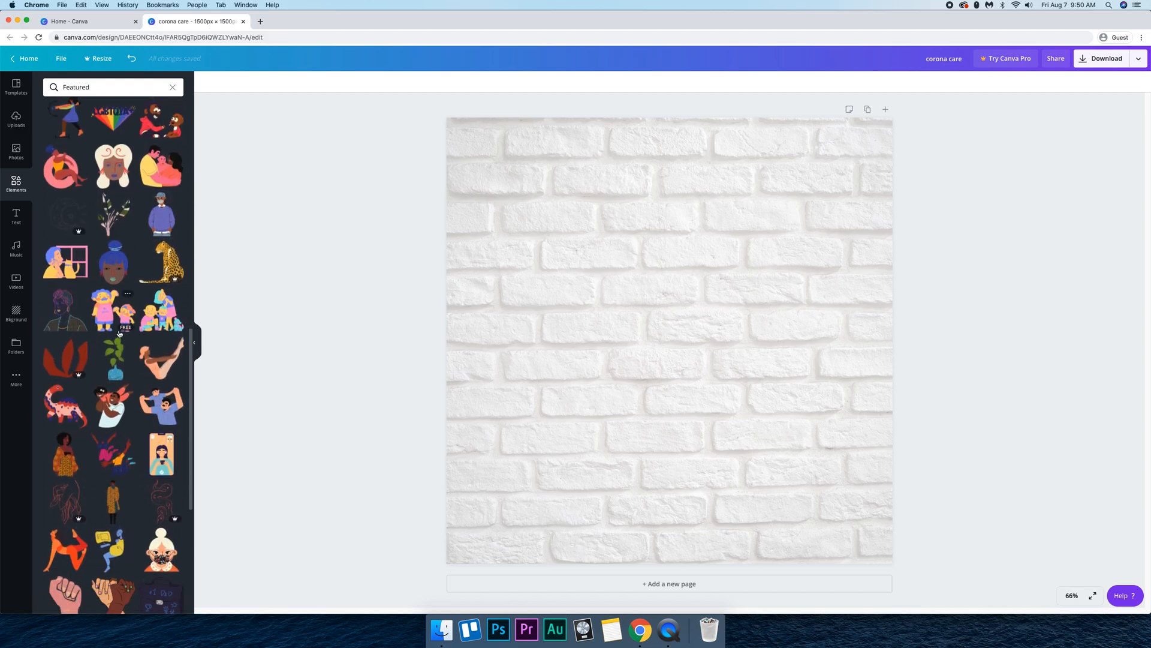
{"action": "scroll", "coordinate": [119, 333], "scroll_direction": "down", "scroll_amount": 2}
{"action": "scroll", "coordinate": [120, 335], "scroll_direction": "down", "scroll_amount": 2}
{"action": "scroll", "coordinate": [122, 338], "scroll_direction": "down", "scroll_amount": 2}
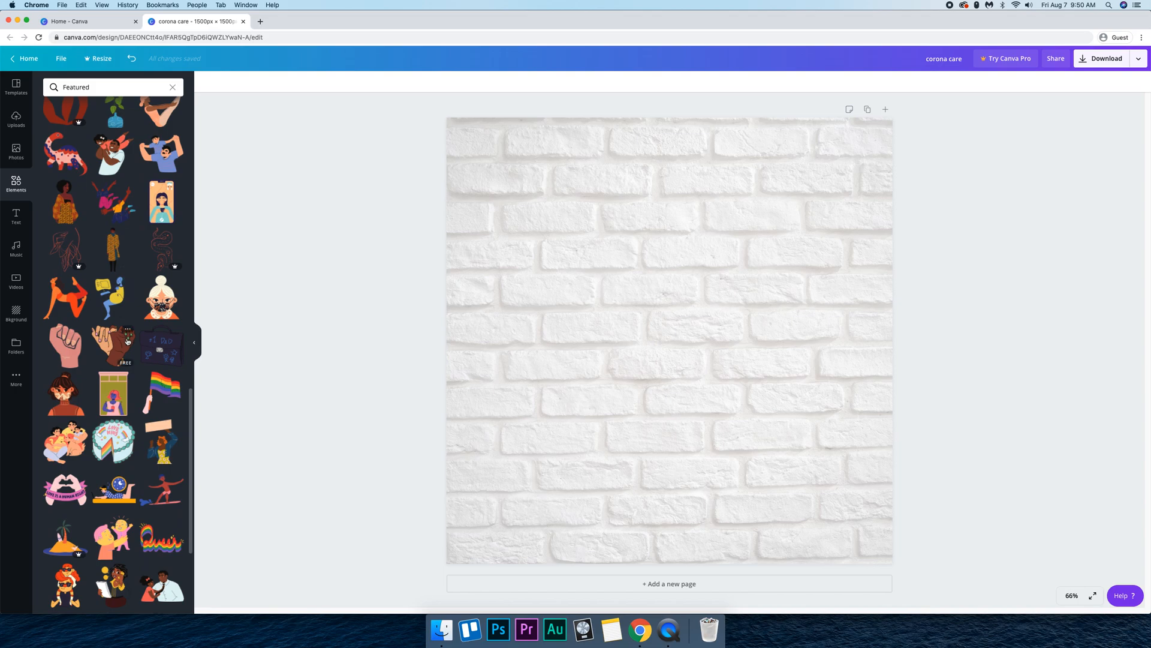
- Add the masked woman illustration, enlarge it and centre it along the page bottom
{"action": "left_click", "coordinate": [66, 393]}
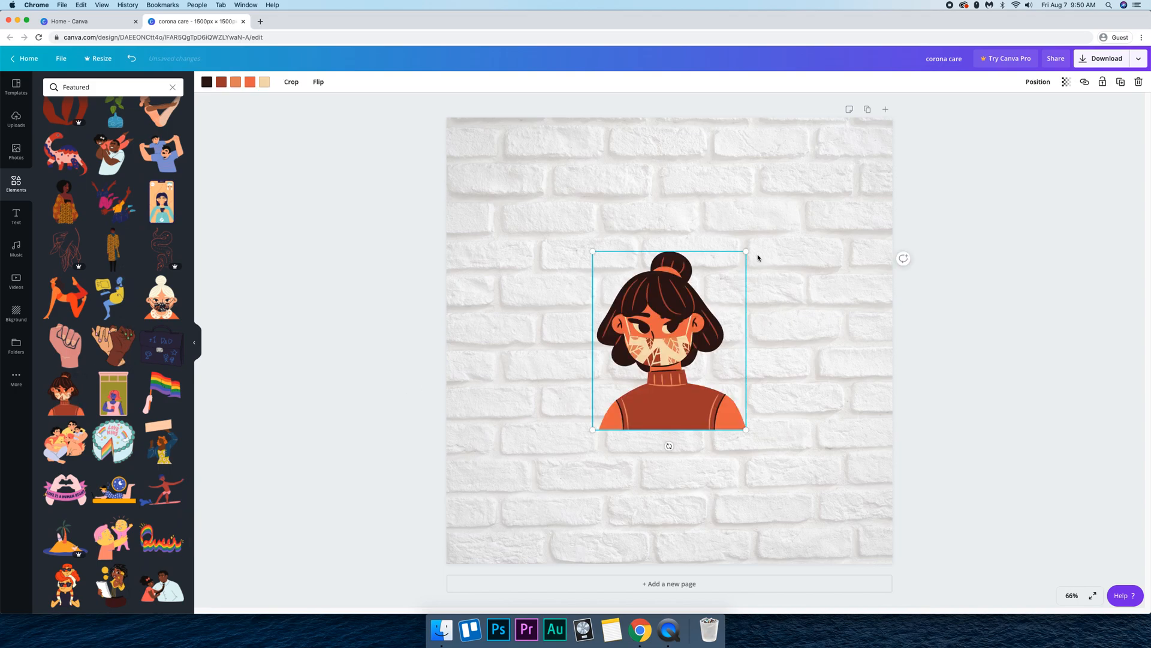
{"action": "left_click_drag", "start_coordinate": [750, 250], "coordinate": [869, 108]}
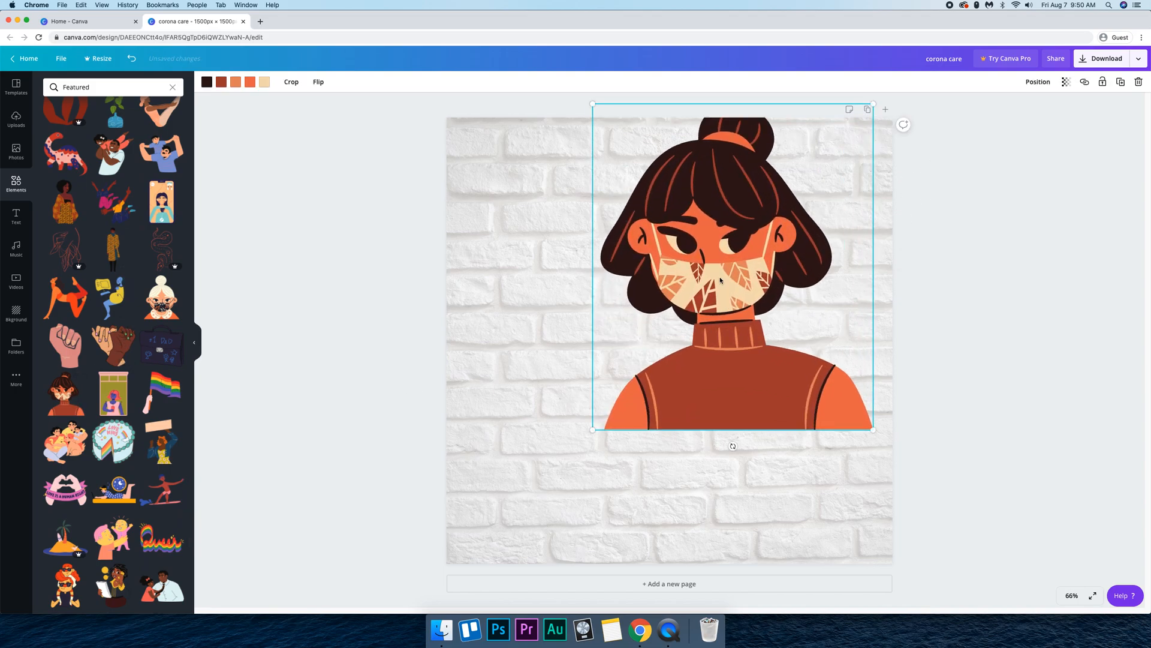
{"action": "mouse_move", "coordinate": [683, 324]}
{"action": "left_mouse_down"}
{"action": "mouse_move", "coordinate": [685, 384]}
{"action": "mouse_move", "coordinate": [669, 402]}
{"action": "left_mouse_up"}
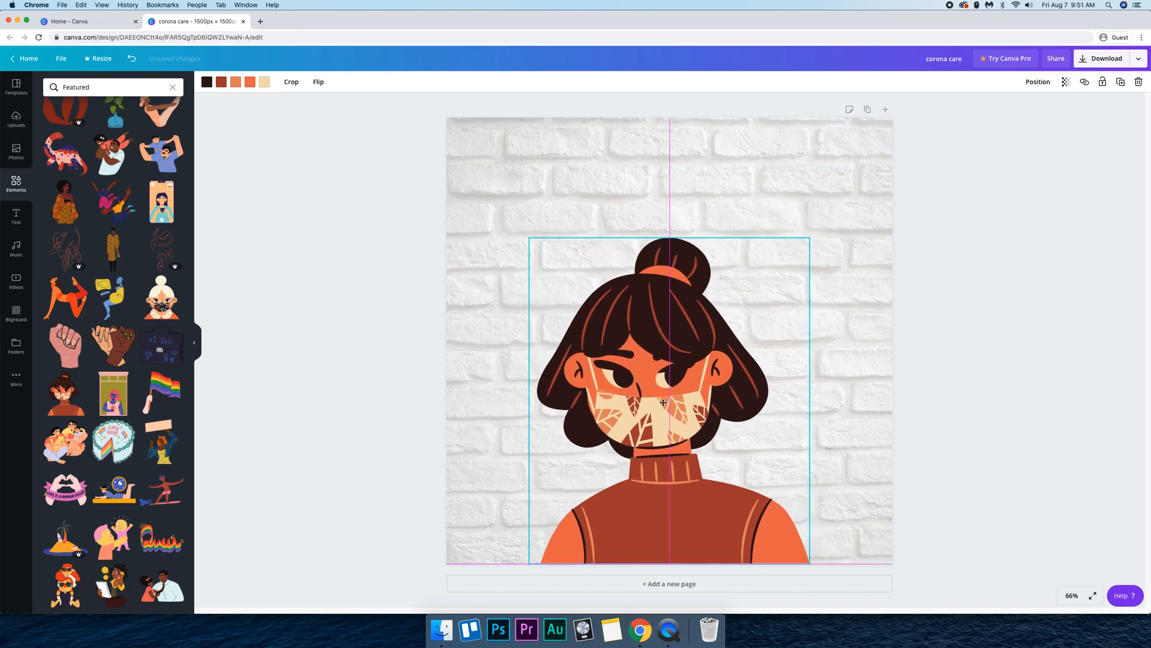
{"action": "left_click_drag", "start_coordinate": [810, 241], "coordinate": [828, 203]}
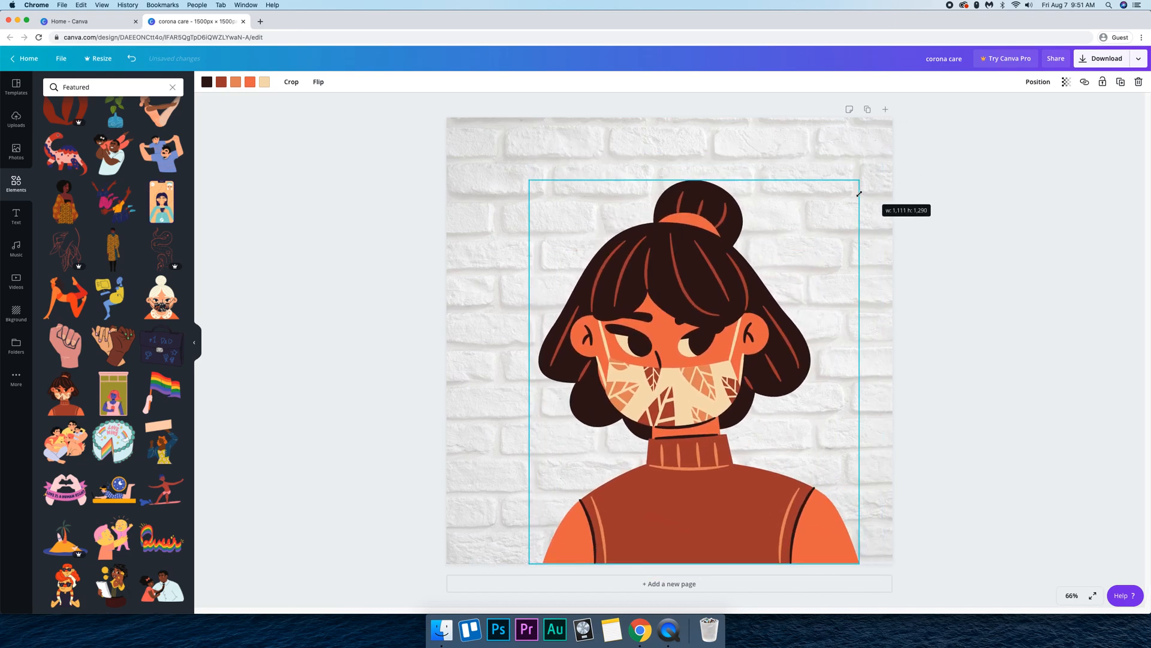
{"action": "left_click_drag", "start_coordinate": [670, 325], "coordinate": [668, 321]}
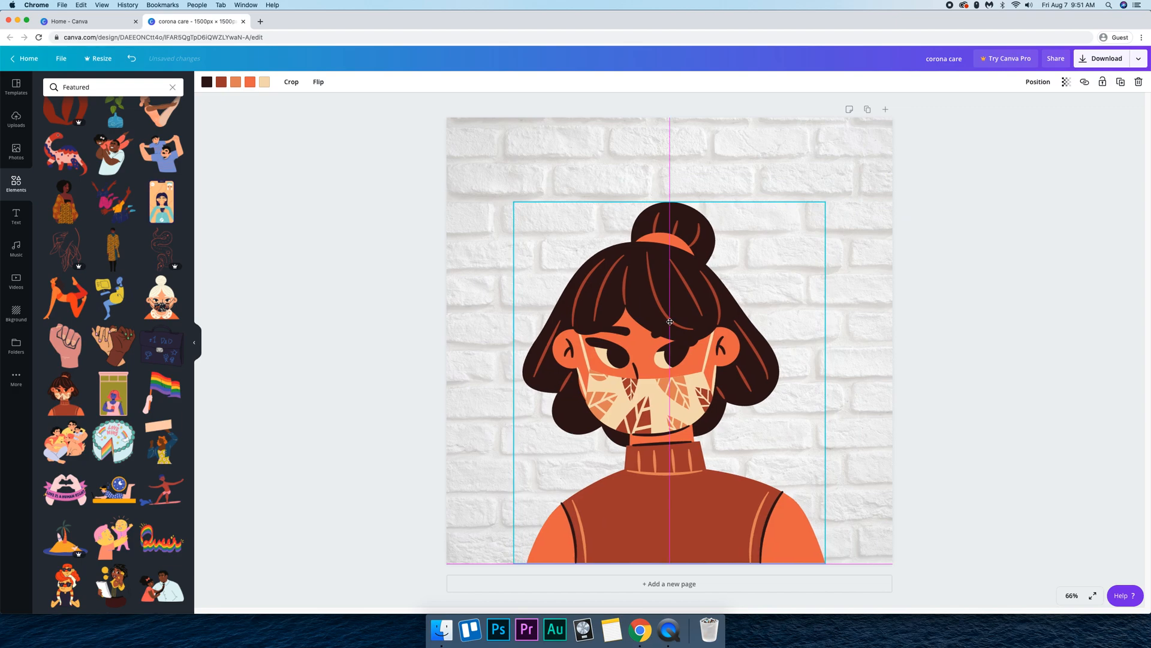
{"action": "left_click", "coordinate": [223, 290]}
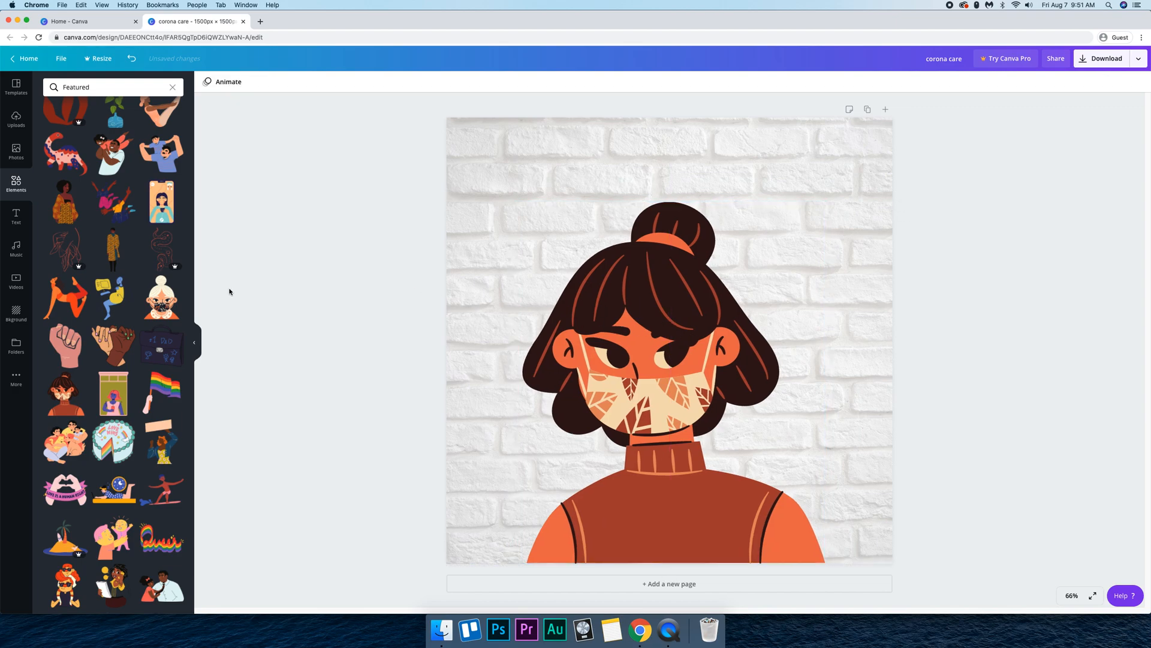
{"action": "left_click", "coordinate": [666, 343]}
{"action": "left_click_drag", "start_coordinate": [665, 343], "coordinate": [653, 350]}
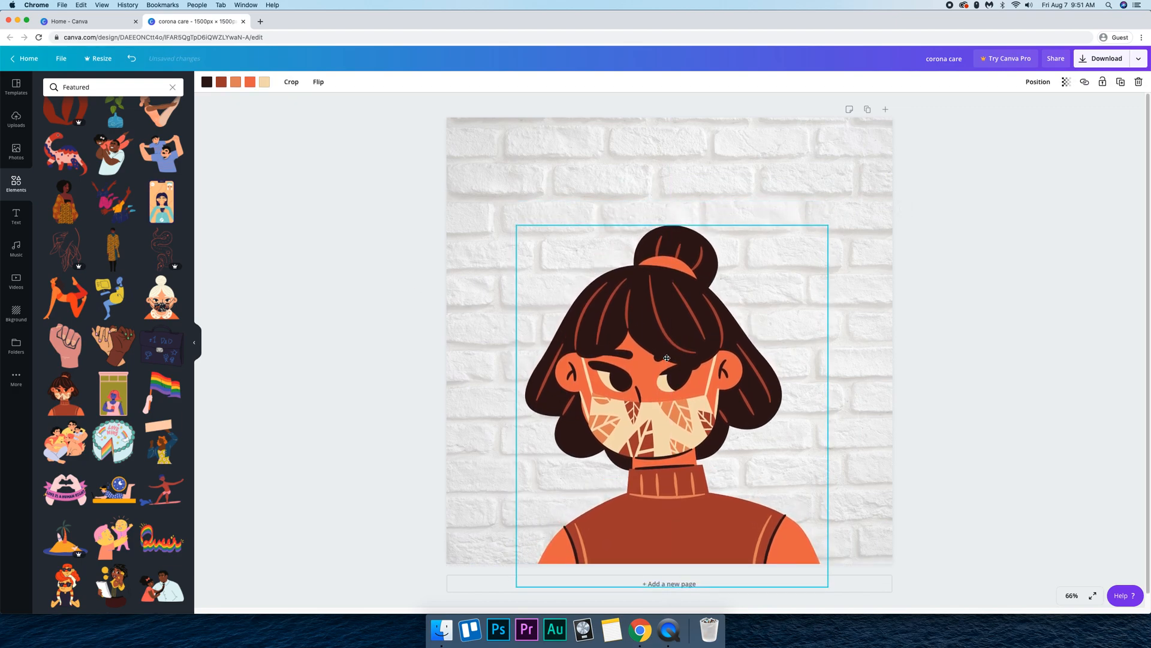
- Browse the text styles and font combinations past the script styles
{"action": "left_click", "coordinate": [236, 262]}
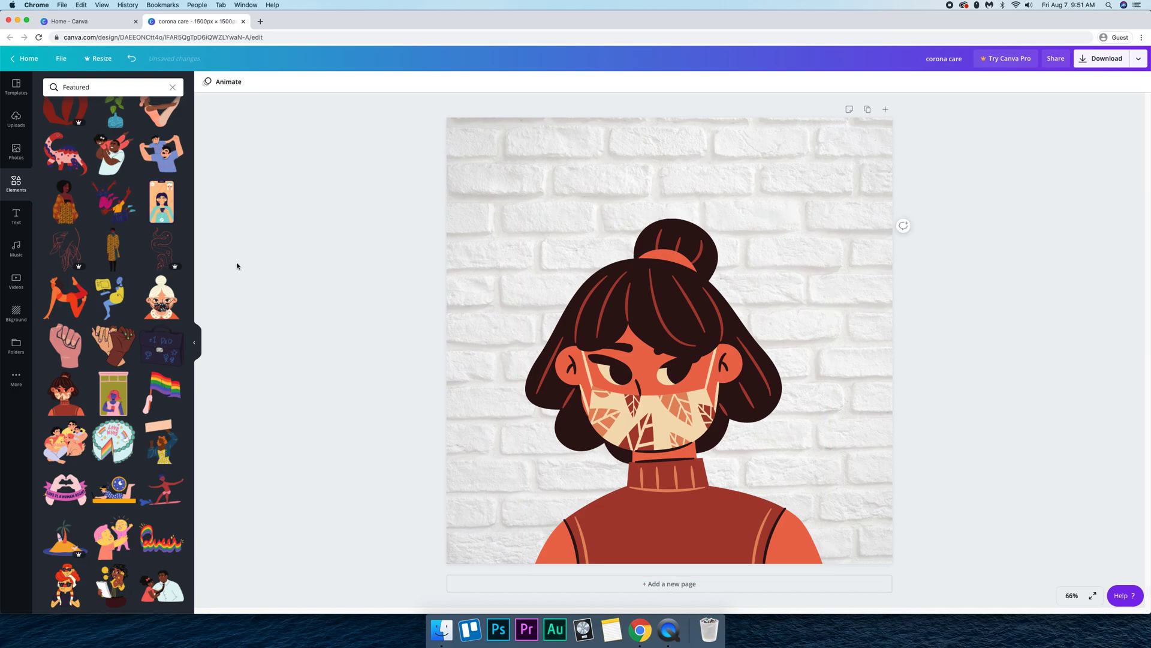
{"action": "left_click", "coordinate": [15, 216]}
{"action": "scroll", "coordinate": [157, 234], "scroll_direction": "down", "scroll_amount": 2}
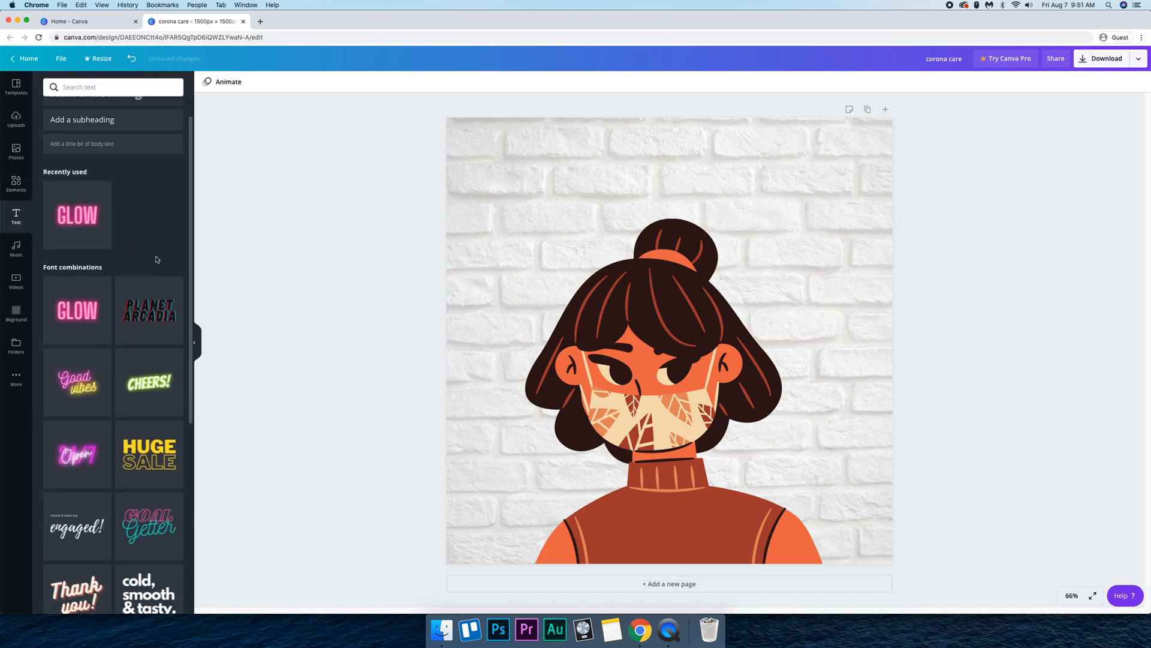
{"action": "scroll", "coordinate": [135, 243], "scroll_direction": "down", "scroll_amount": 3}
{"action": "scroll", "coordinate": [111, 247], "scroll_direction": "down", "scroll_amount": 3}
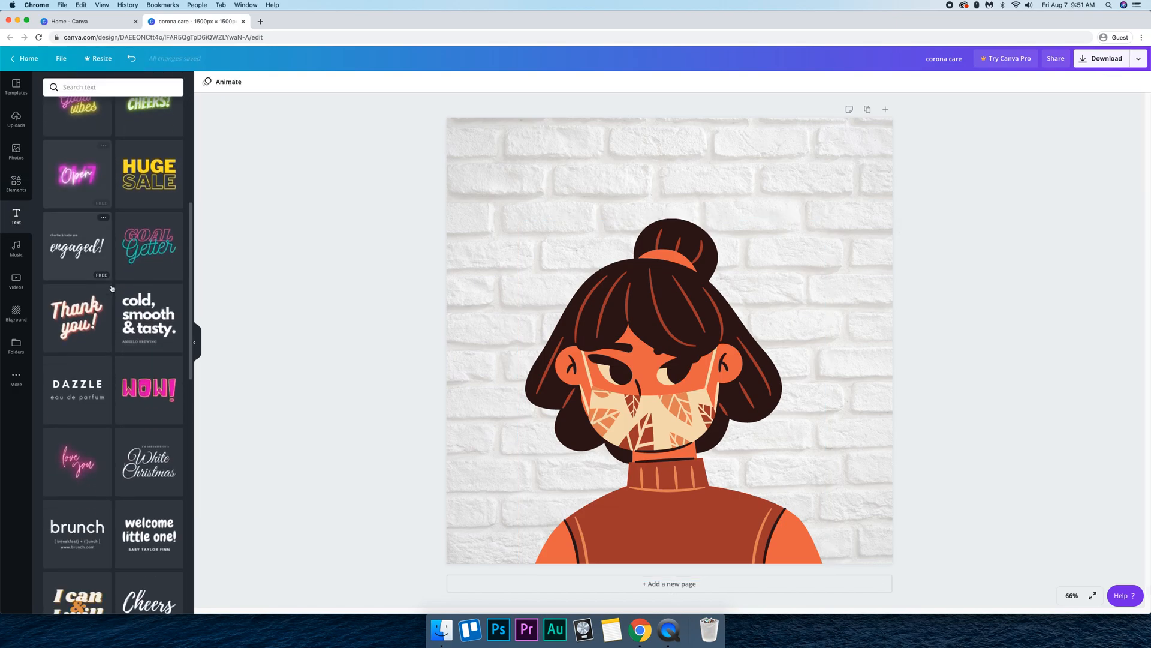
{"action": "scroll", "coordinate": [126, 315], "scroll_direction": "down", "scroll_amount": 3}
{"action": "scroll", "coordinate": [132, 342], "scroll_direction": "down", "scroll_amount": 3}
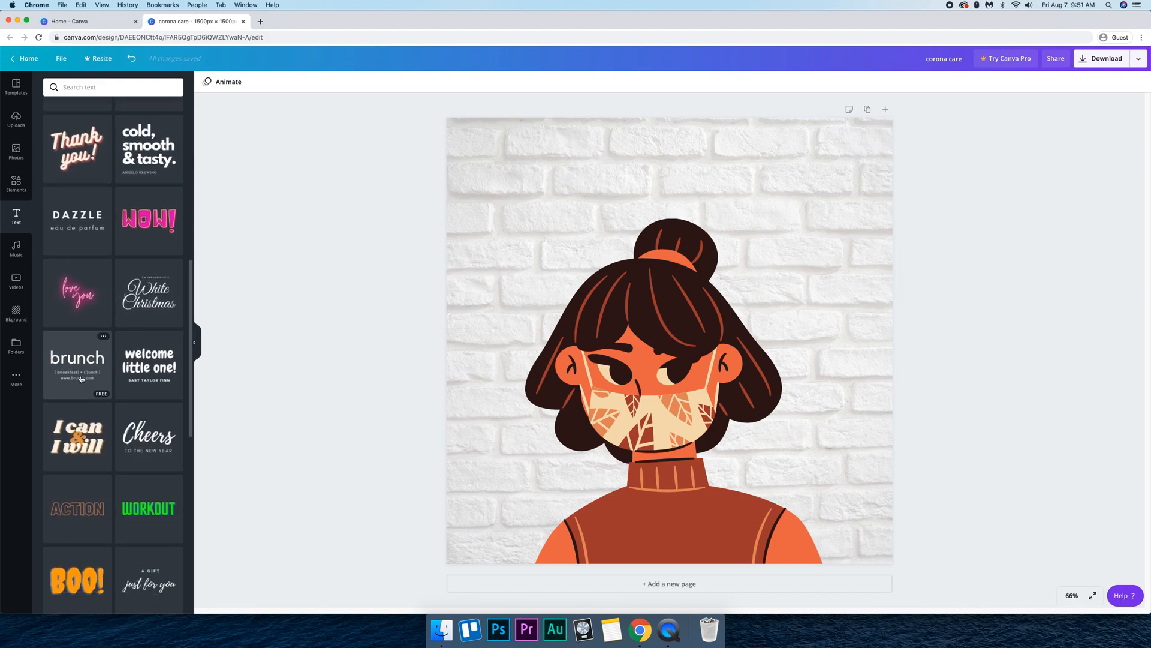
{"action": "scroll", "coordinate": [145, 351], "scroll_direction": "down", "scroll_amount": 3}
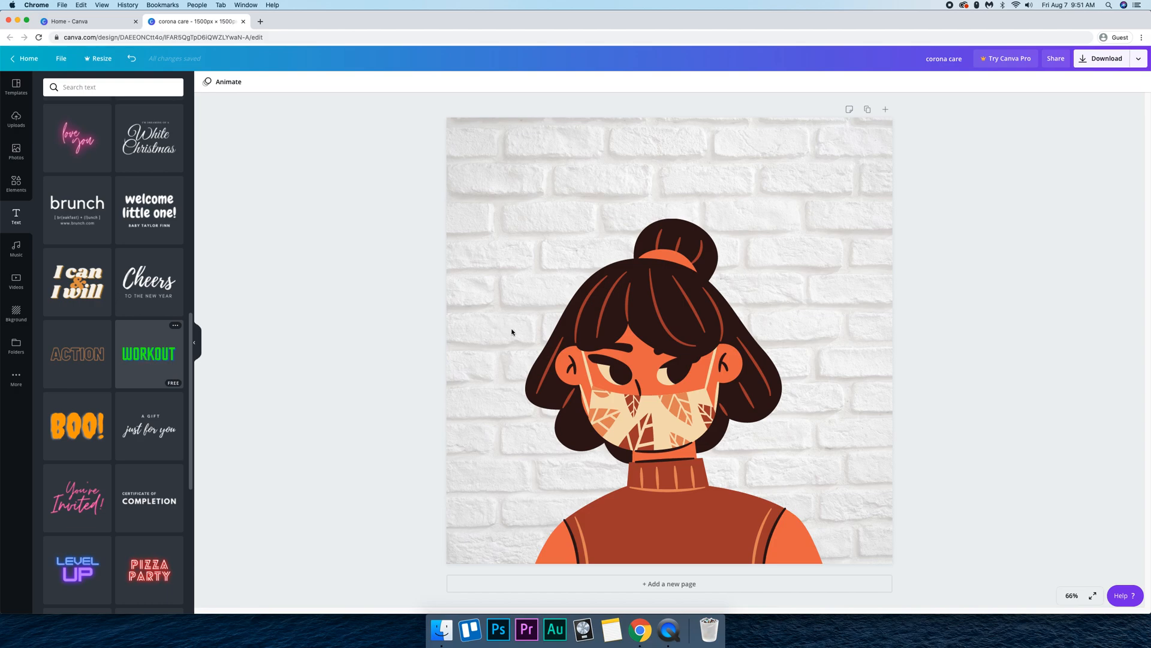
- Add the WORKOUT combination as a 'CORONA CARE' title, widened and moved to the cover top
{"action": "left_click", "coordinate": [633, 333]}
{"action": "type", "text": "C"}
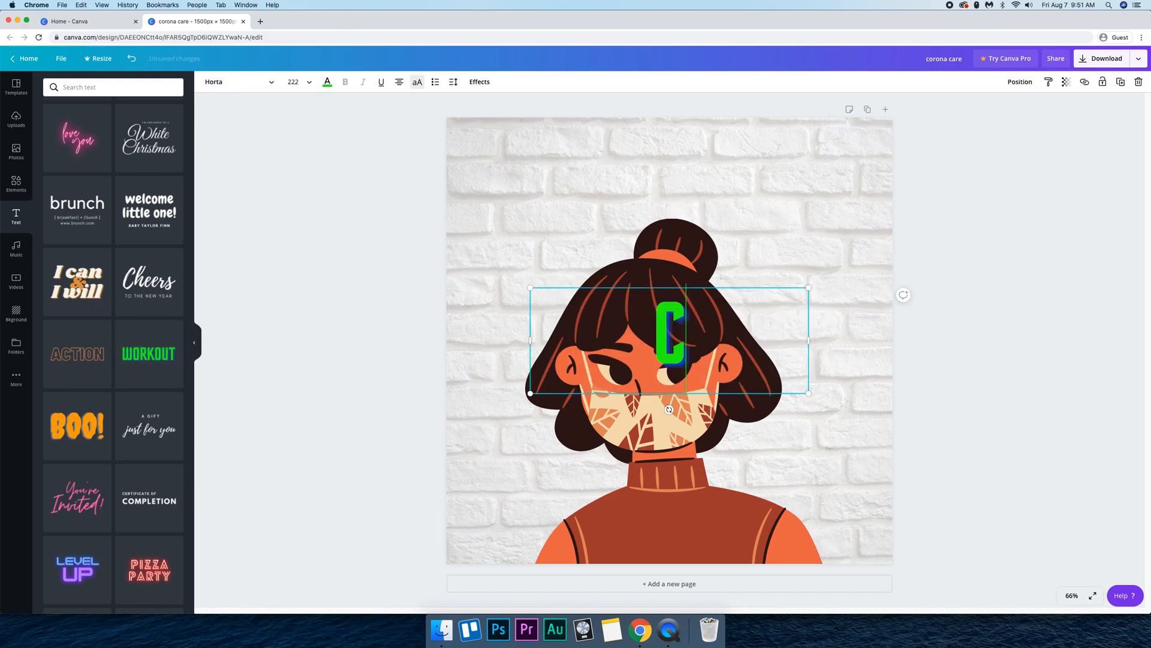
{"action": "type", "text": "ORONA"}
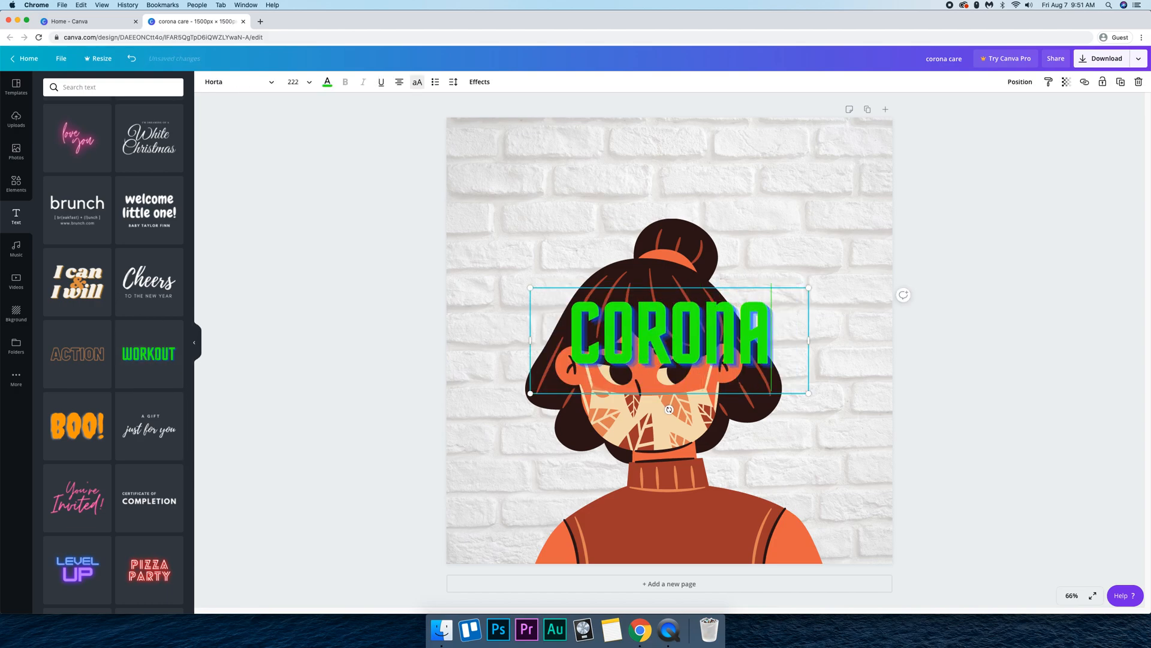
{"action": "type", "text": " CARE"}
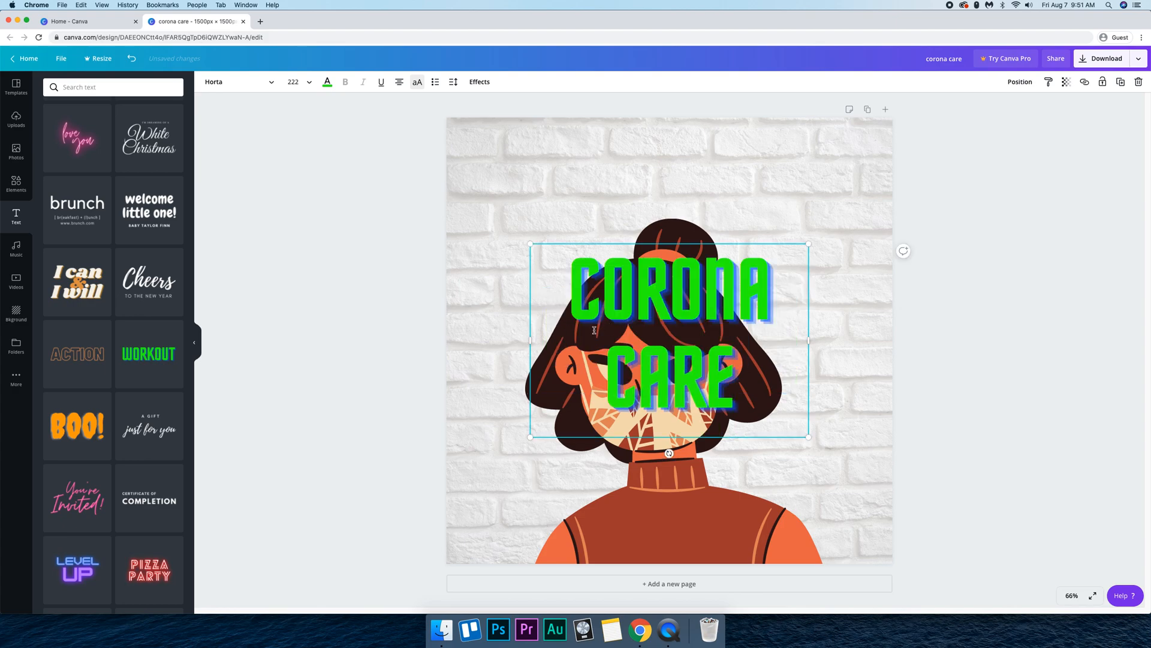
{"action": "left_click_drag", "start_coordinate": [531, 340], "coordinate": [421, 341]}
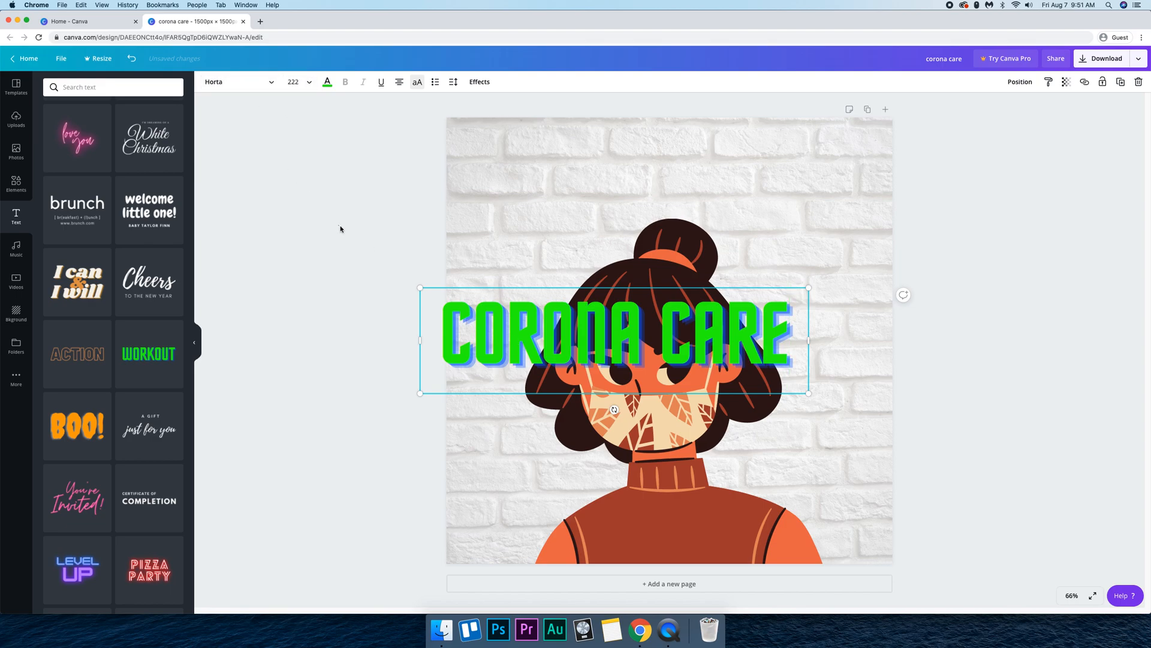
{"action": "mouse_move", "coordinate": [498, 329]}
{"action": "left_mouse_down"}
{"action": "mouse_move", "coordinate": [593, 155]}
{"action": "mouse_move", "coordinate": [580, 156]}
{"action": "left_mouse_up"}
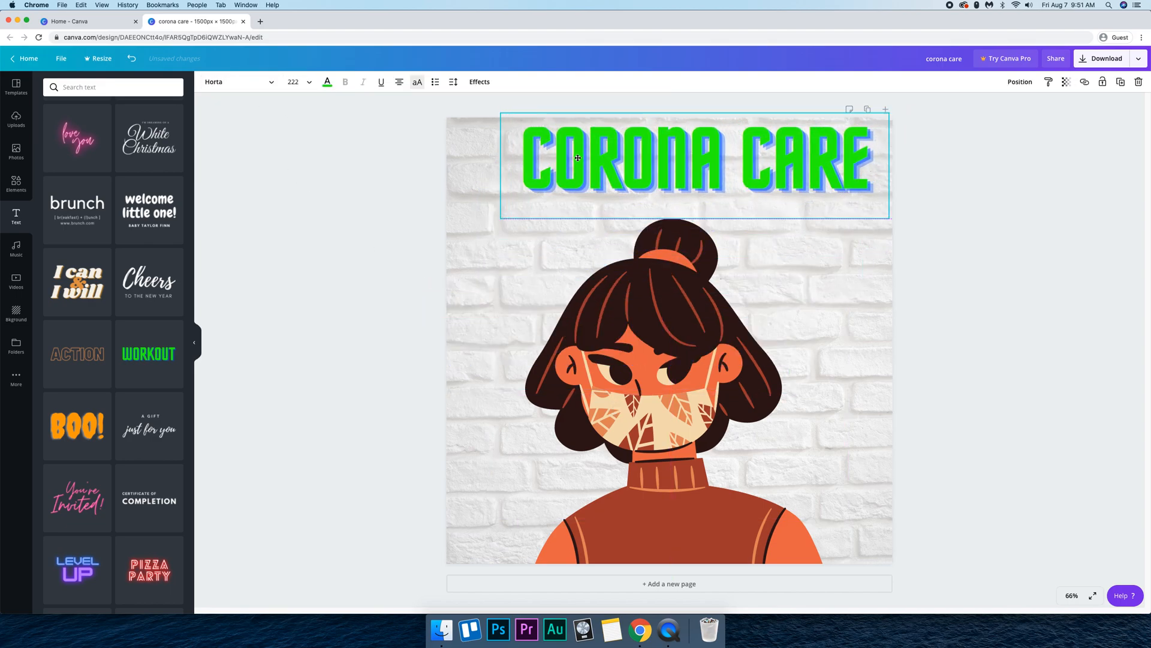
- Nudge the illustration slightly lower and centre the green title horizontally
{"action": "left_click", "coordinate": [660, 347]}
{"action": "left_click_drag", "start_coordinate": [660, 346], "coordinate": [667, 360]}
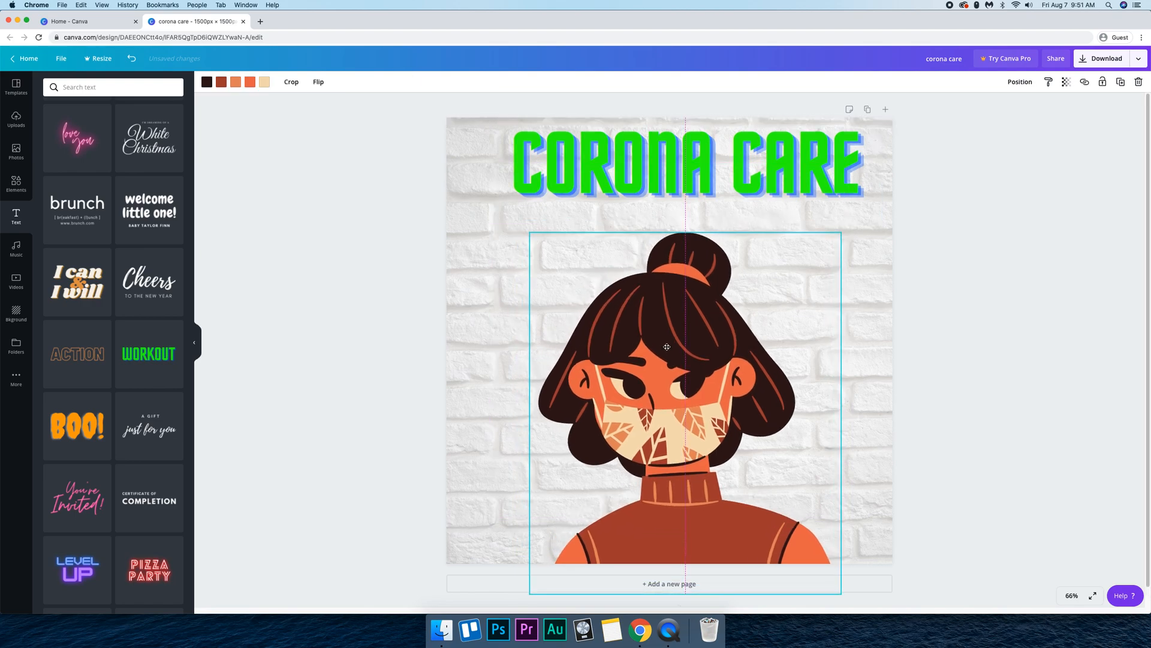
{"action": "left_click", "coordinate": [692, 188]}
{"action": "left_click_drag", "start_coordinate": [693, 187], "coordinate": [689, 187]}
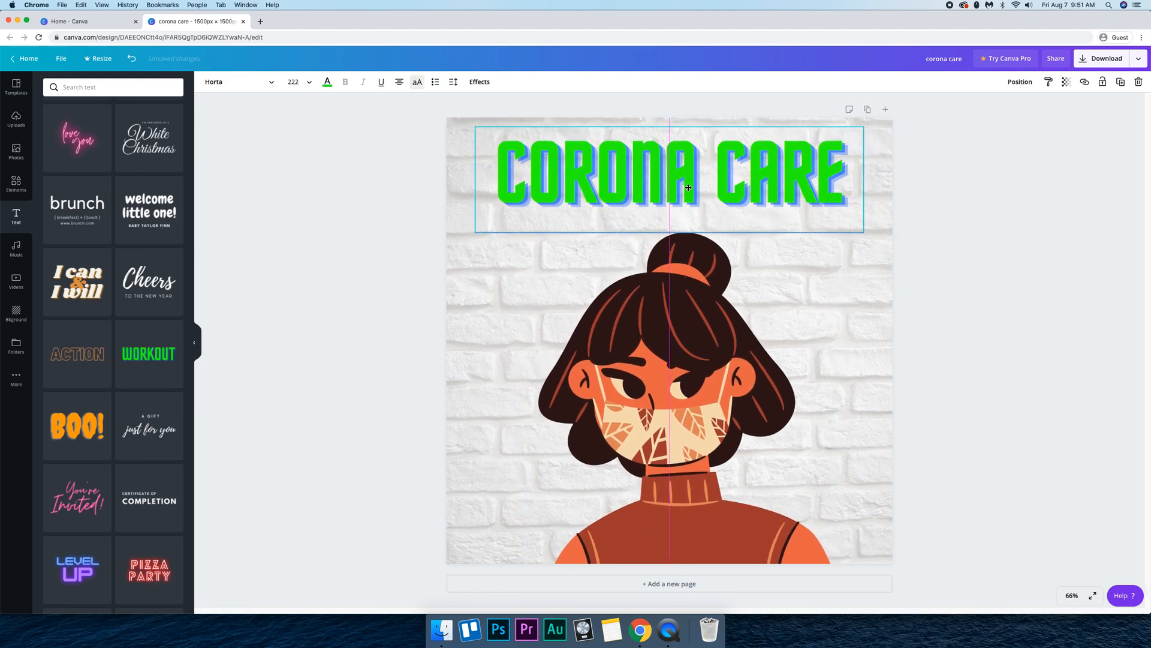
{"action": "left_click", "coordinate": [972, 363]}
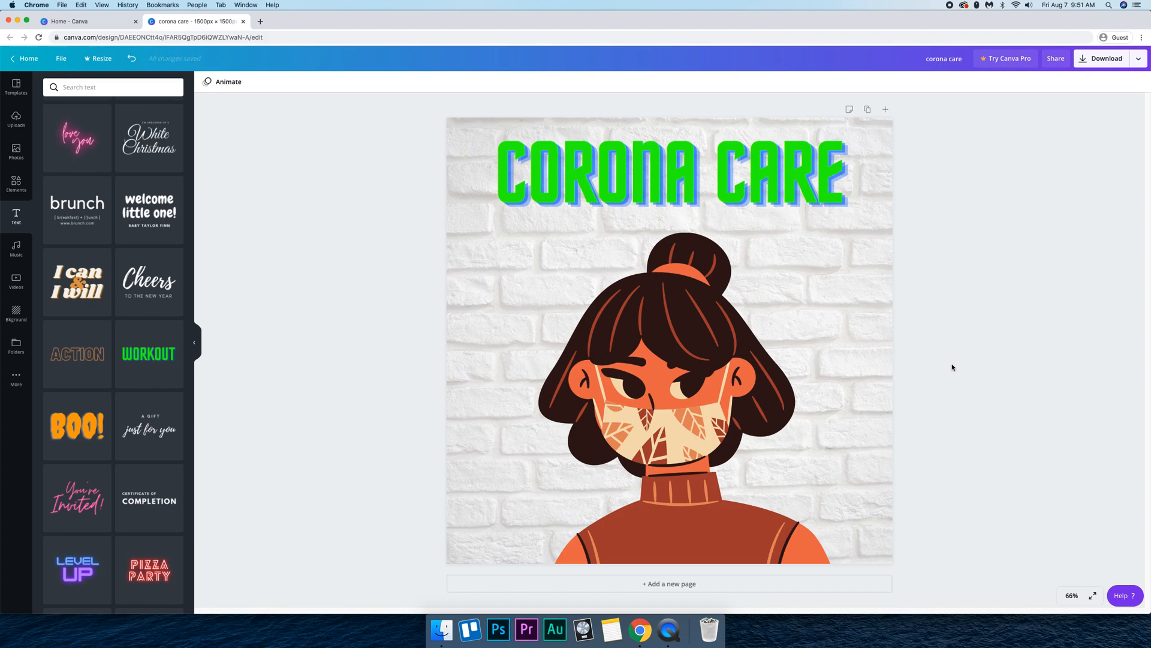
{"action": "left_click", "coordinate": [484, 275]}
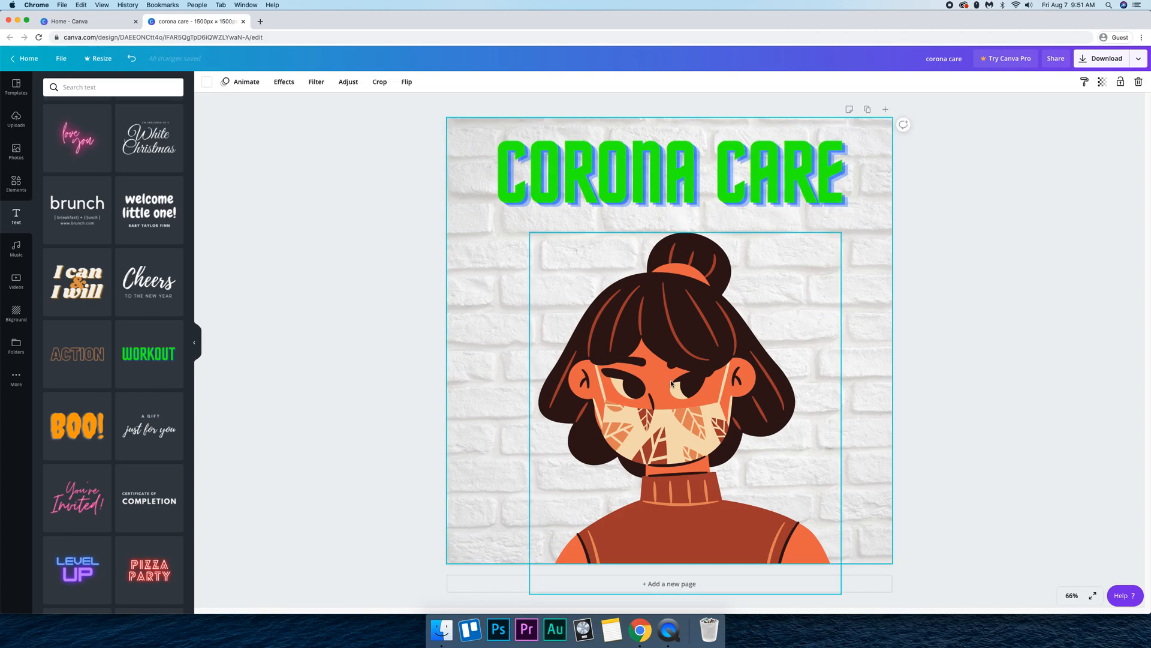
{"action": "left_click", "coordinate": [673, 383]}
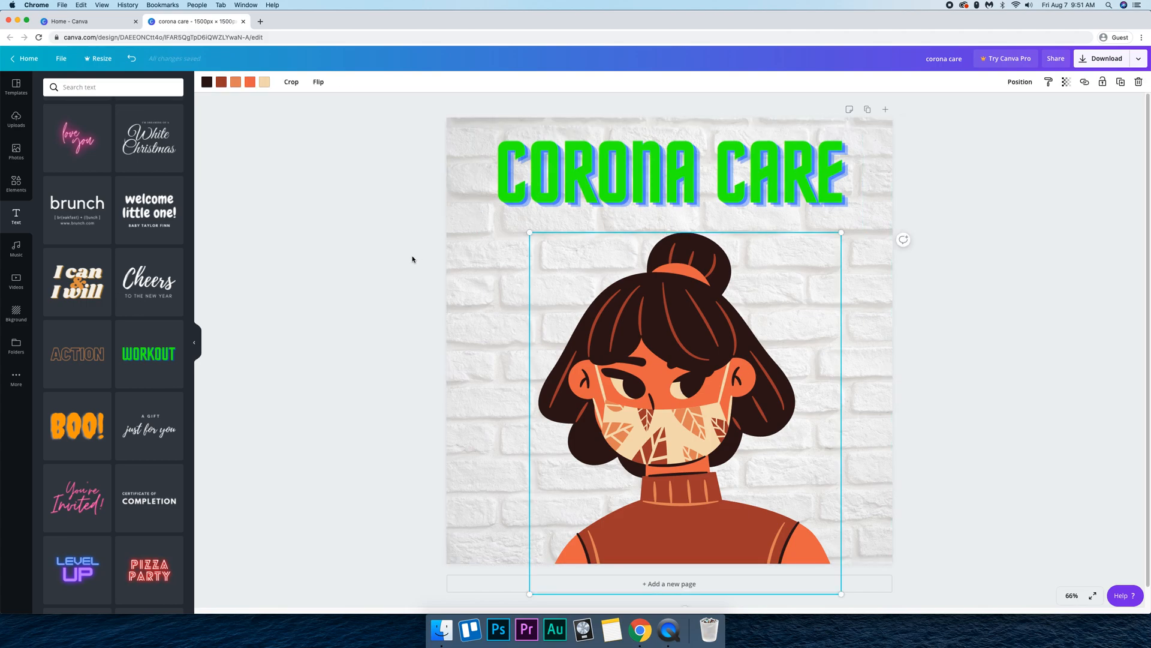
{"action": "left_click", "coordinate": [413, 292]}
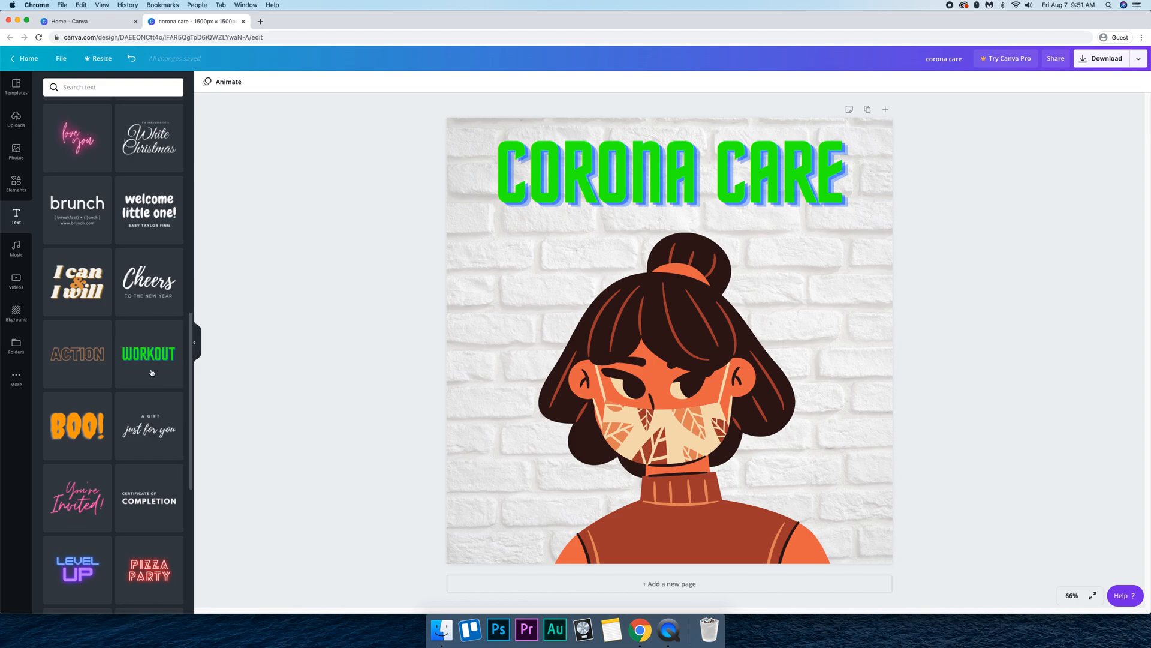
{"action": "scroll", "coordinate": [74, 273], "scroll_direction": "up", "scroll_amount": 4}
{"action": "scroll", "coordinate": [75, 274], "scroll_direction": "up", "scroll_amount": 6}
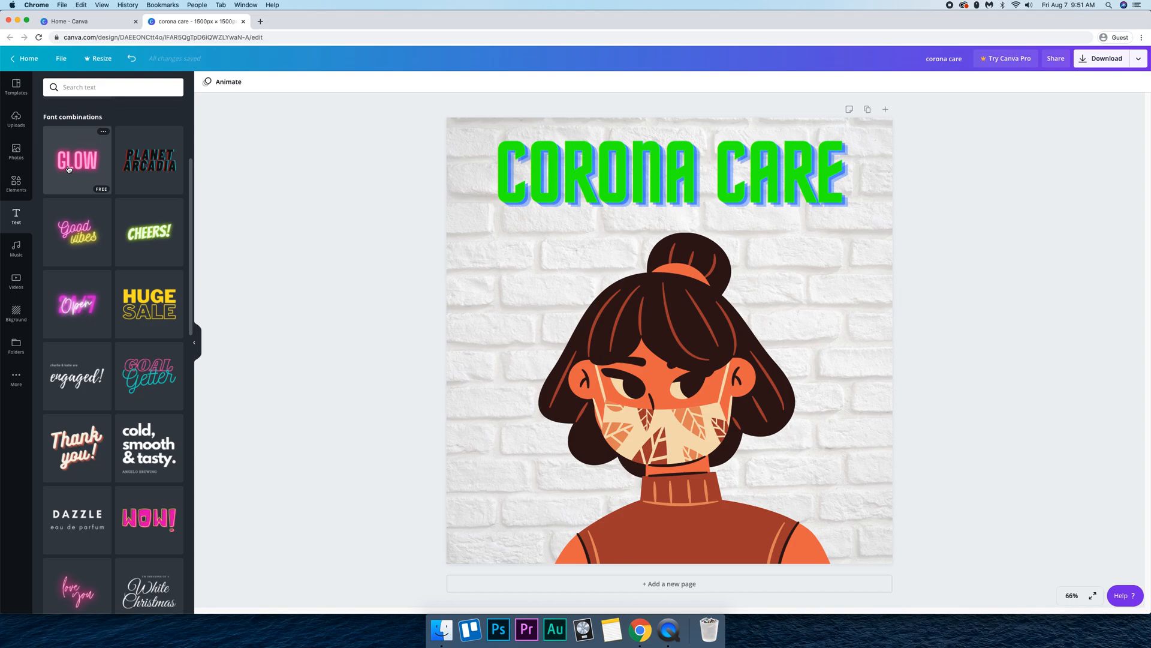
- Add the GLOW neon combination, retype it as 'CORONA CARE' on one widened line
{"action": "left_click", "coordinate": [77, 161]}
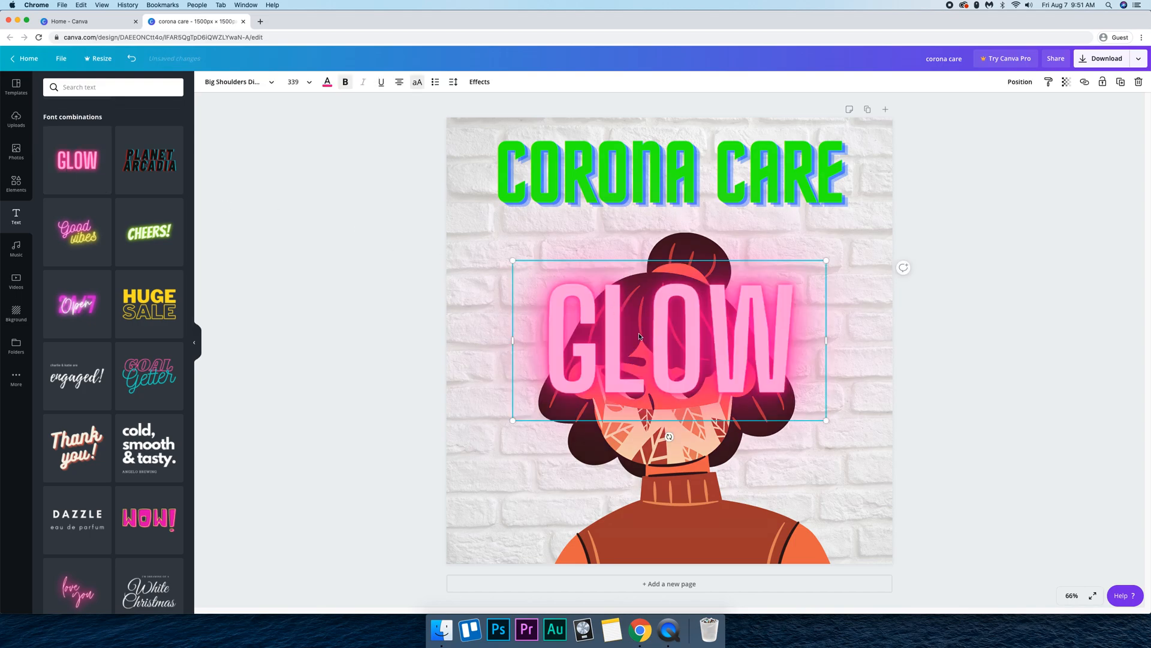
{"action": "double_click", "coordinate": [743, 350]}
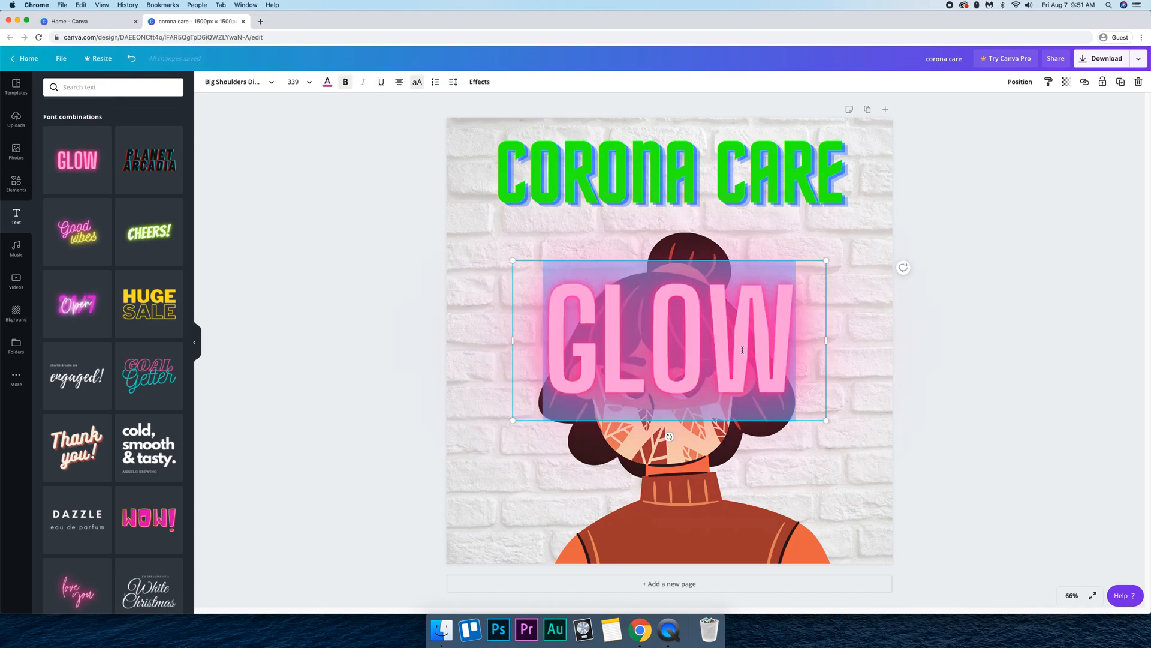
{"action": "type", "text": "CORONA CAR"}
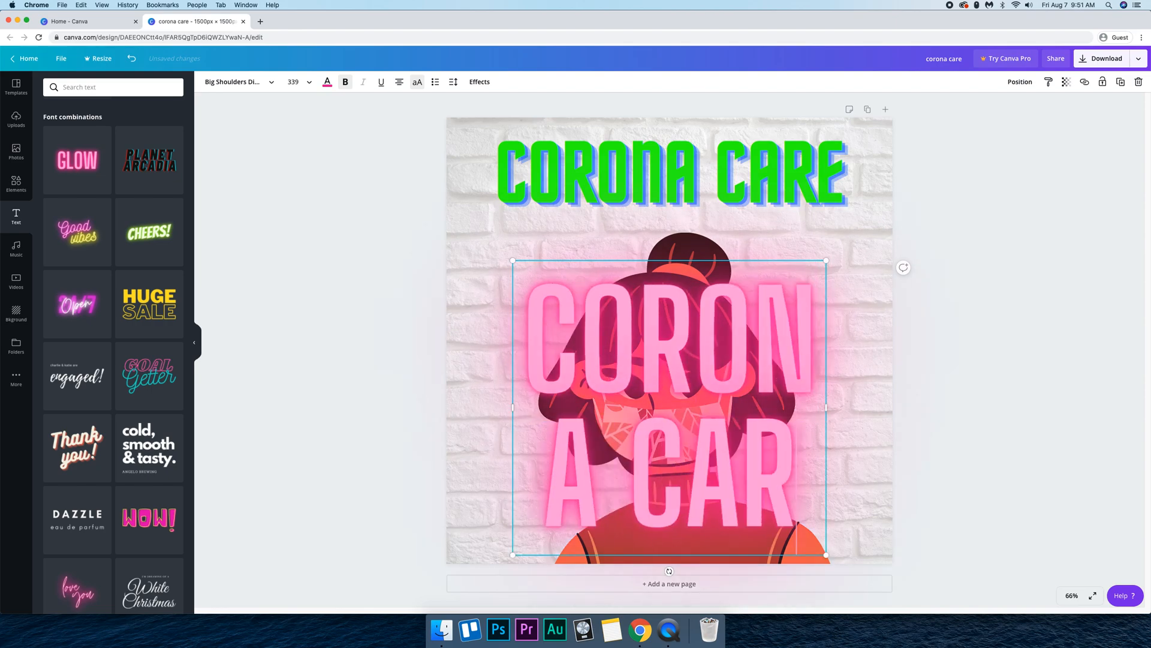
{"action": "type", "text": "E"}
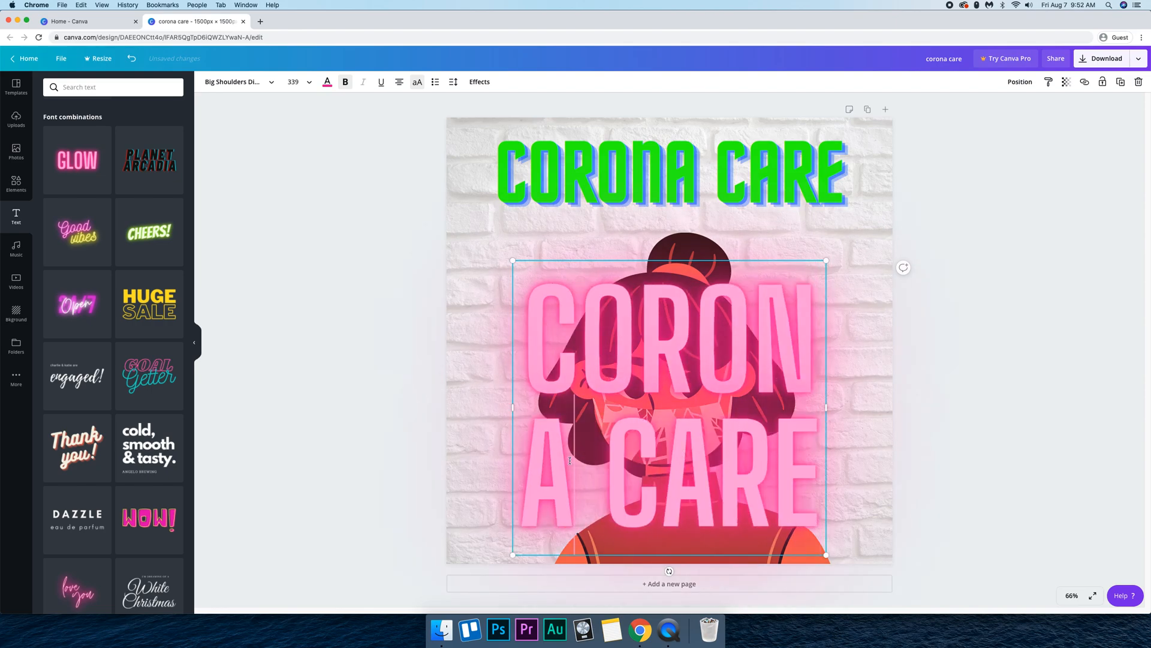
{"action": "key", "text": "BackSpace"}
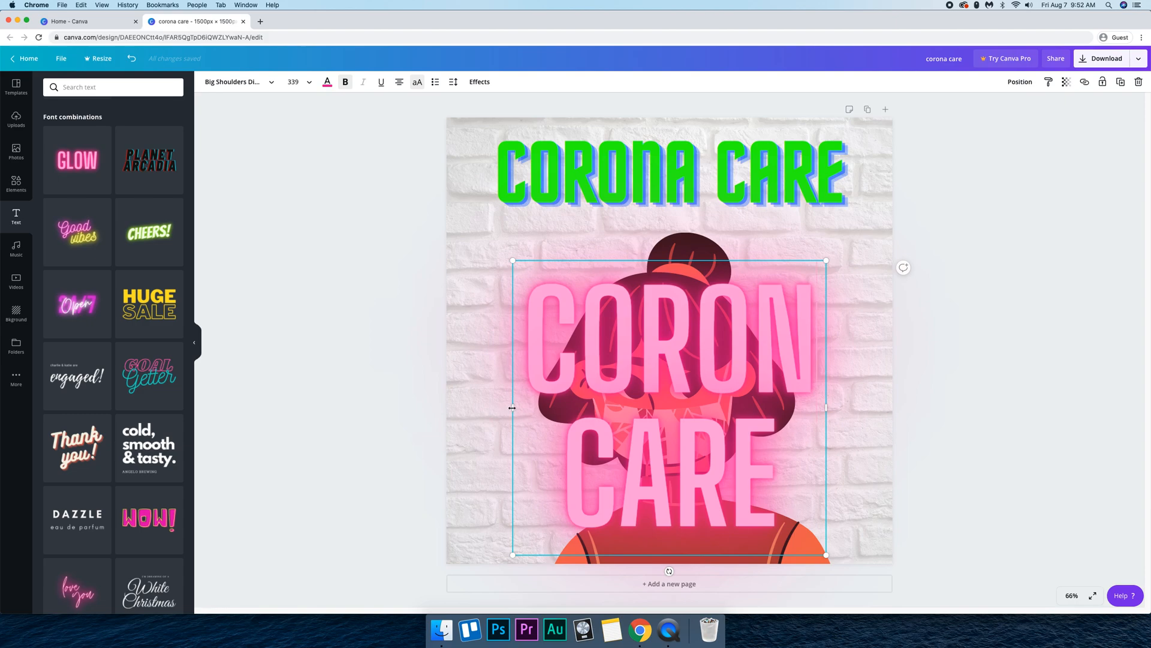
{"action": "left_click_drag", "start_coordinate": [512, 408], "coordinate": [358, 407]}
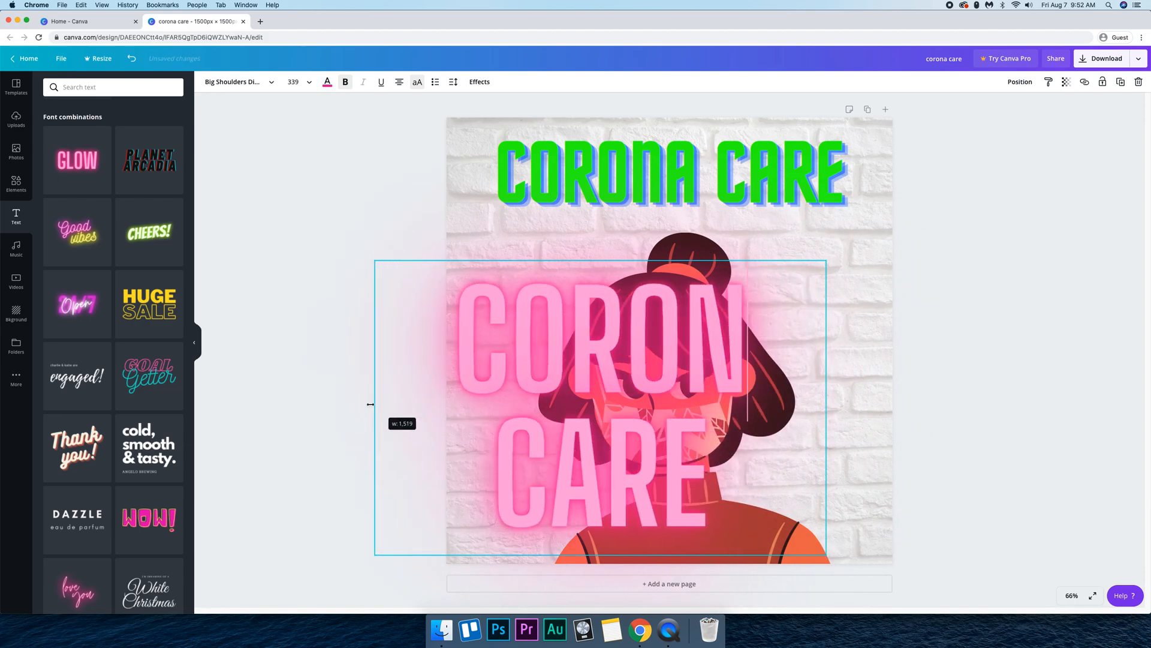
{"action": "left_click_drag", "start_coordinate": [825, 410], "coordinate": [904, 410]}
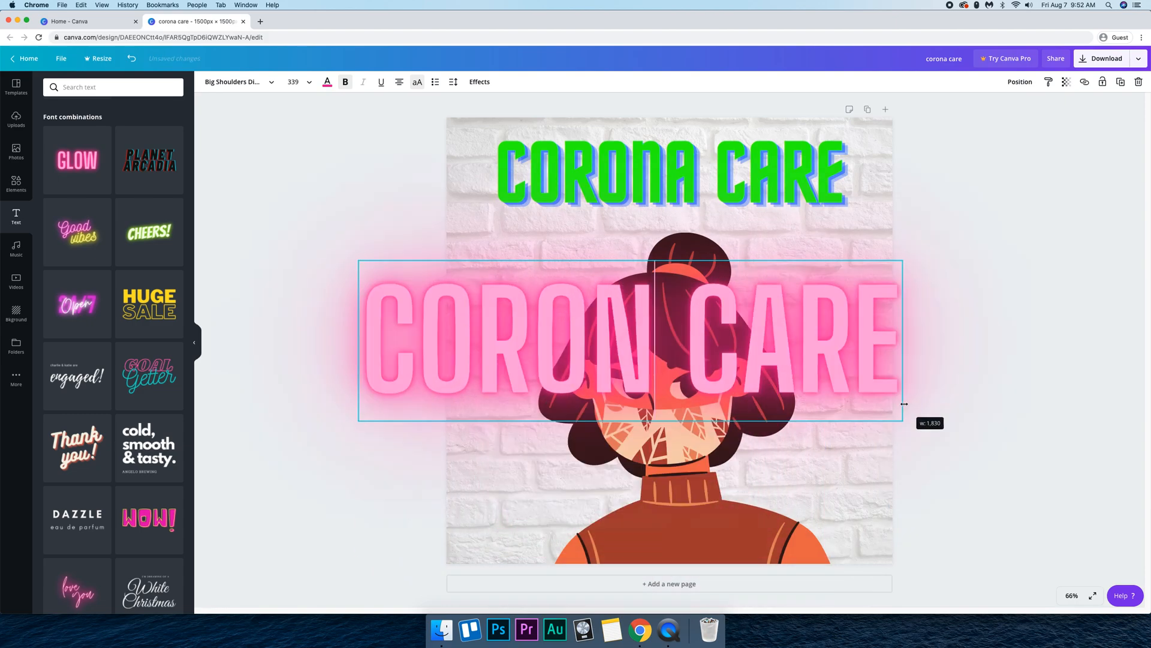
{"action": "type", "text": "A"}
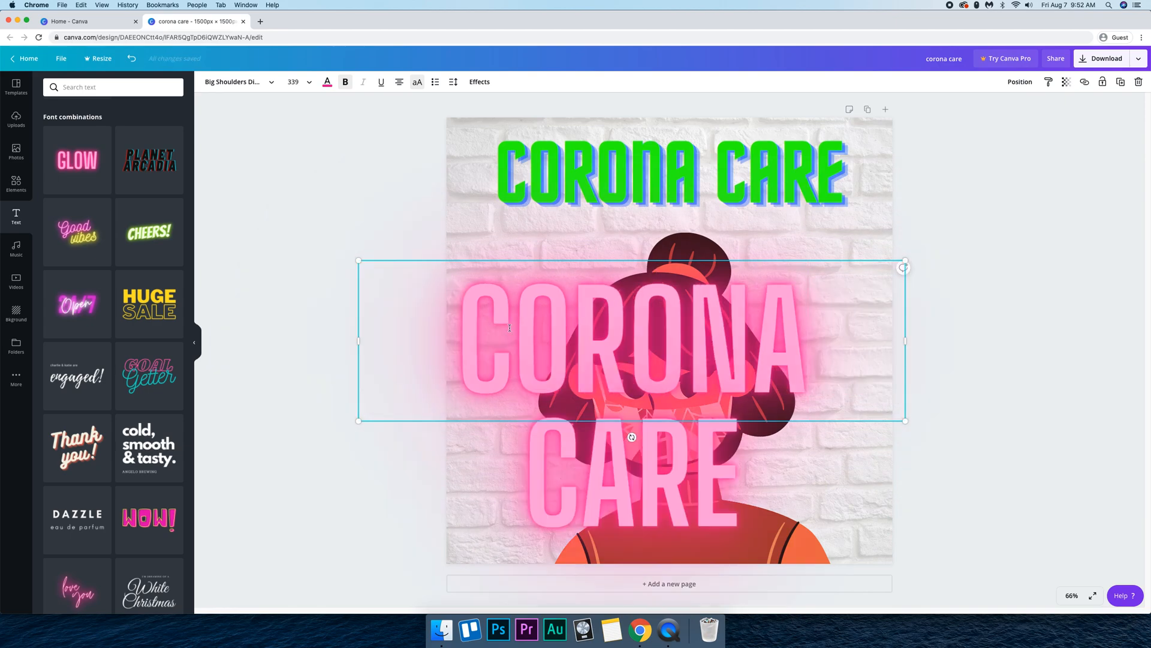
- Set the pink title's font size to 250
{"action": "key", "text": "super+a"}
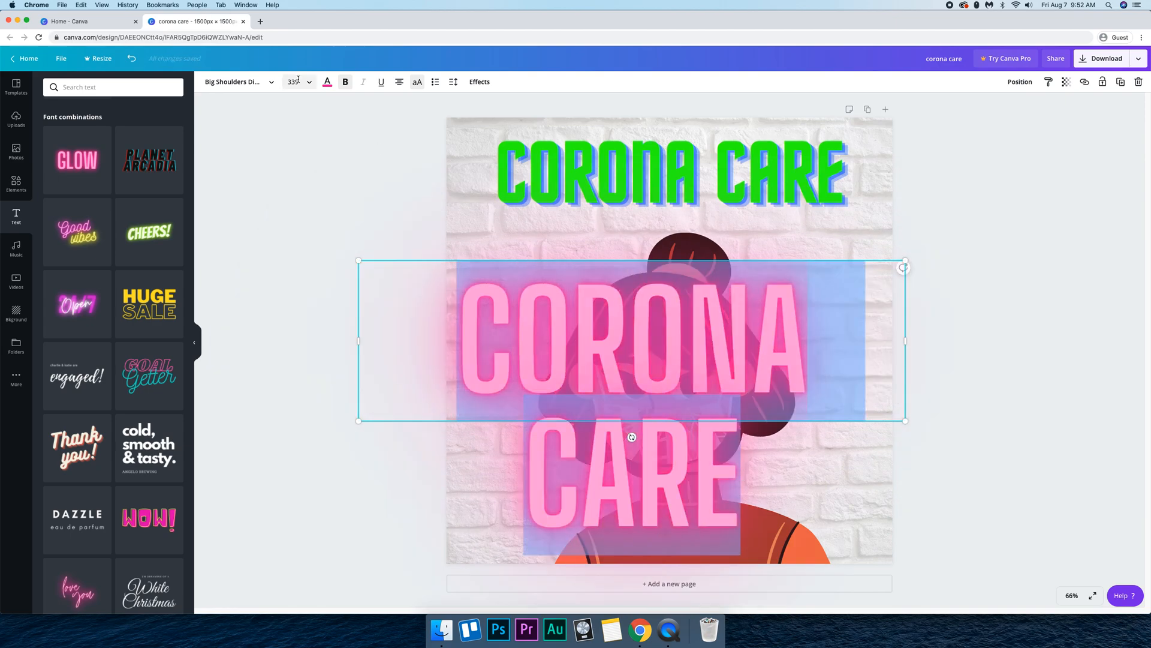
{"action": "left_click", "coordinate": [307, 84]}
{"action": "type", "text": "250"}
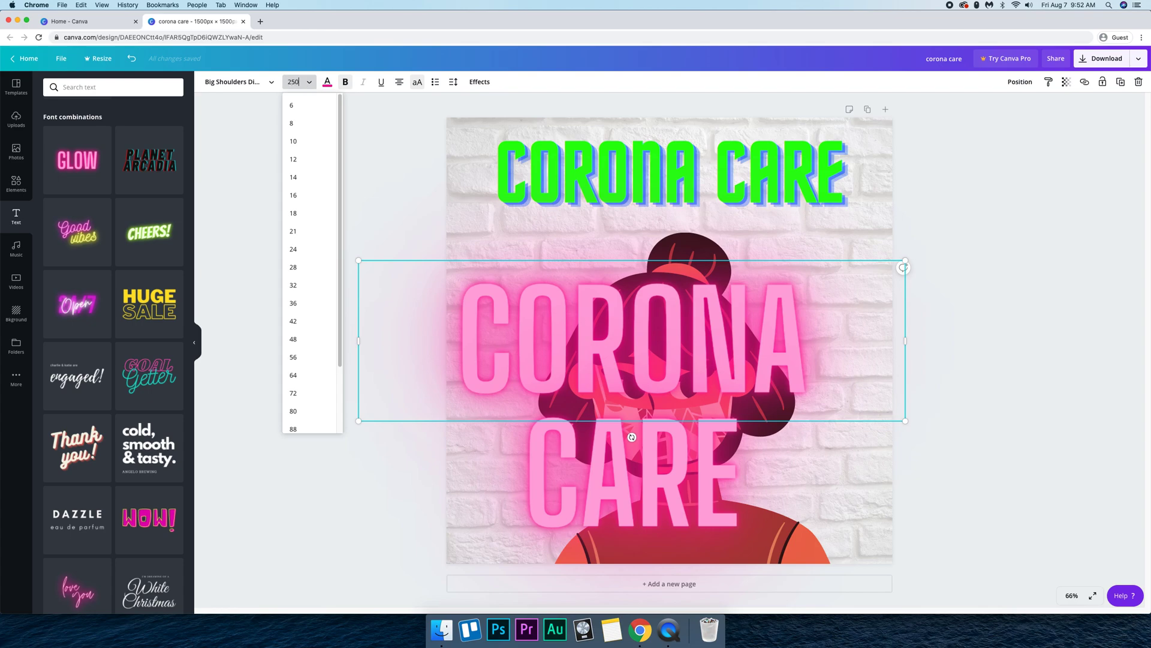
{"action": "key", "text": "Return"}
{"action": "left_click", "coordinate": [587, 238]}
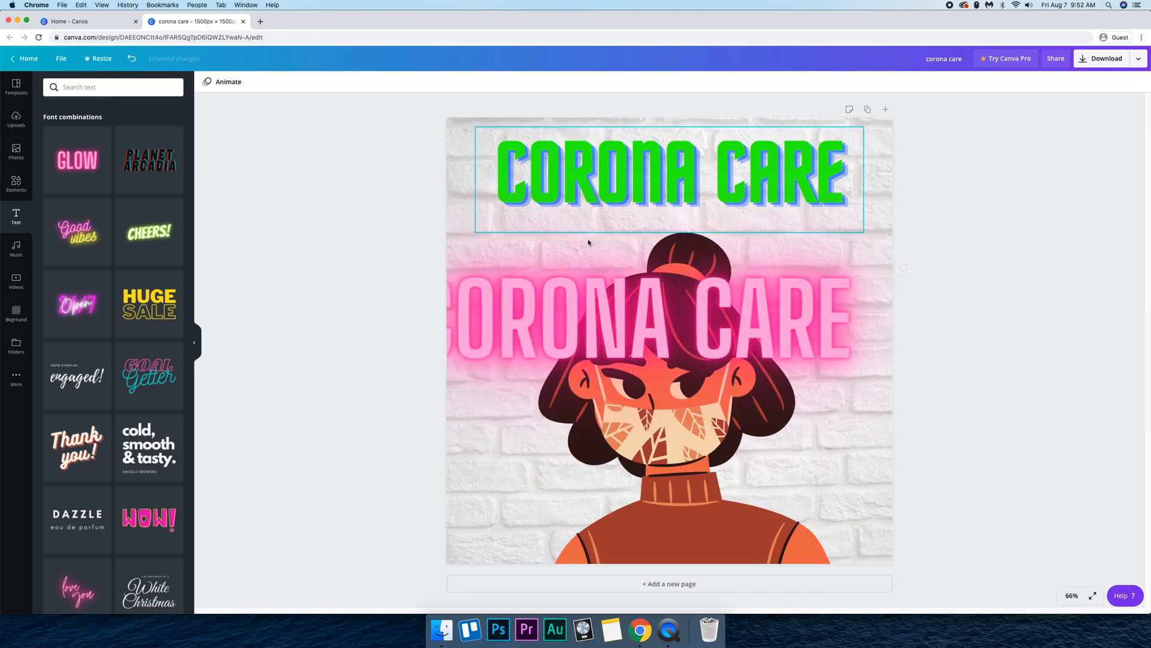
- Delete the green title copy and move the pink title to the page top
{"action": "left_click", "coordinate": [627, 171]}
{"action": "key", "text": "BackSpace"}
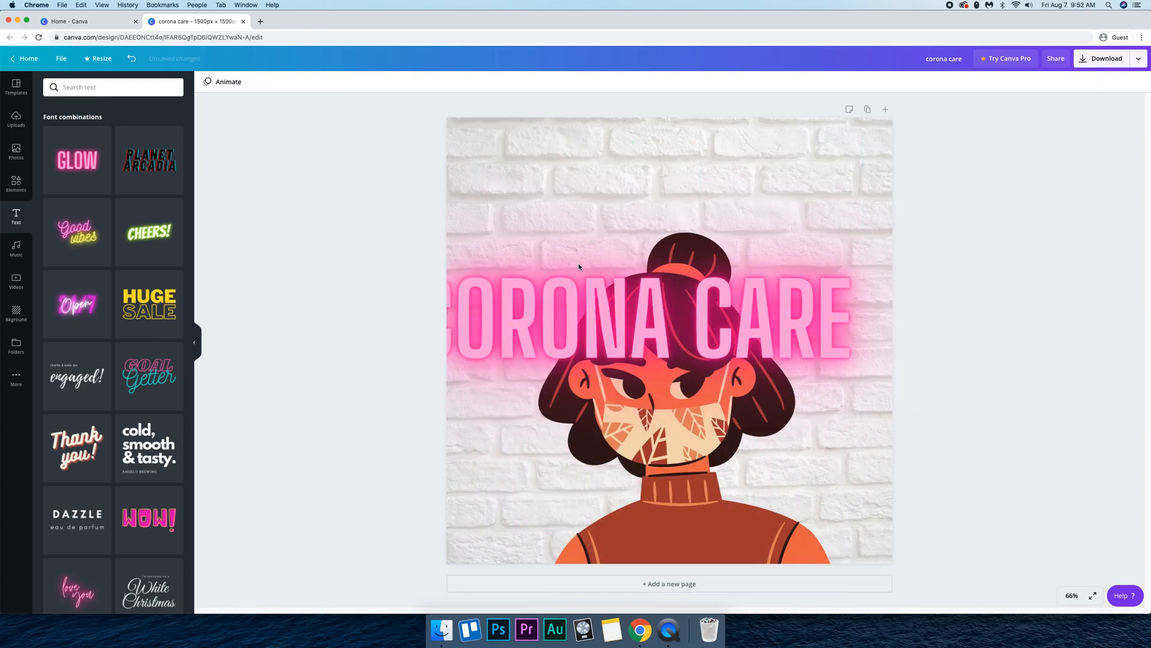
{"action": "left_click_drag", "start_coordinate": [583, 310], "coordinate": [608, 163]}
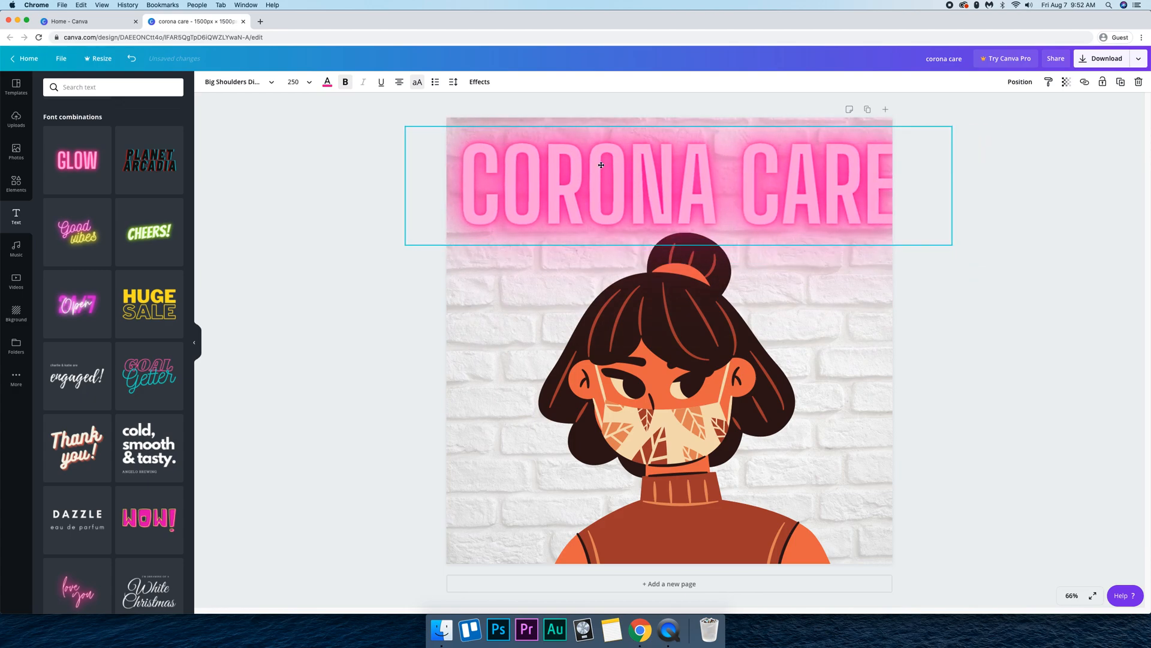
{"action": "left_click", "coordinate": [1008, 270]}
- Reduce the pink CORONA CARE title's font size to 225
{"action": "left_click", "coordinate": [631, 181]}
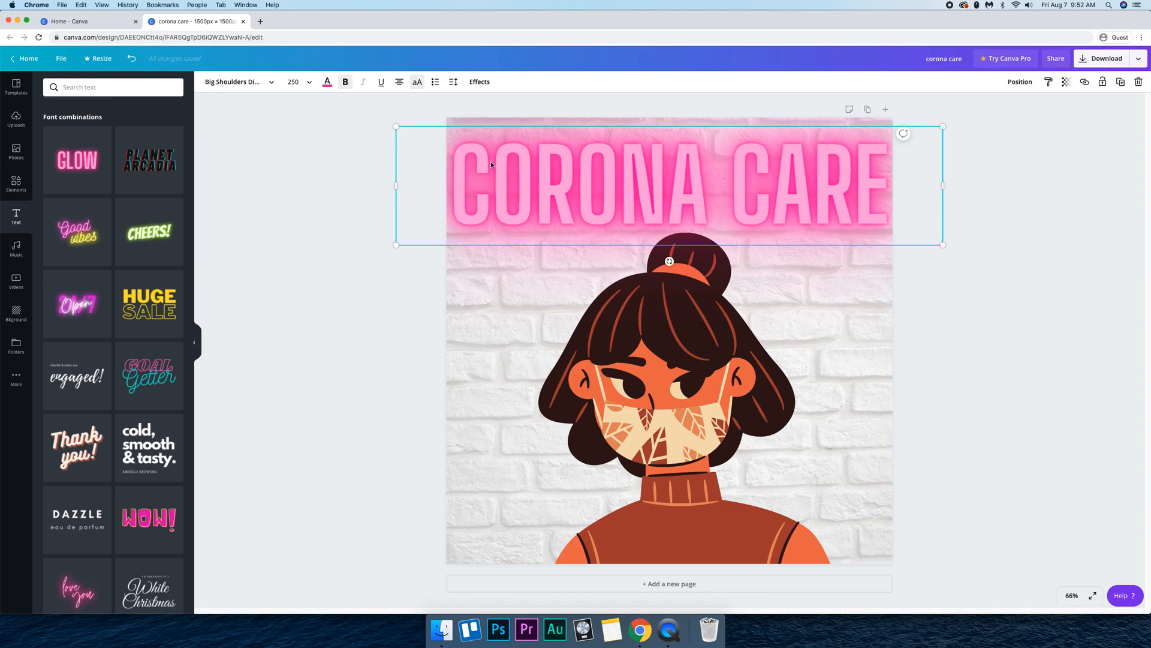
{"action": "double_click", "coordinate": [529, 155]}
{"action": "left_click", "coordinate": [307, 82]}
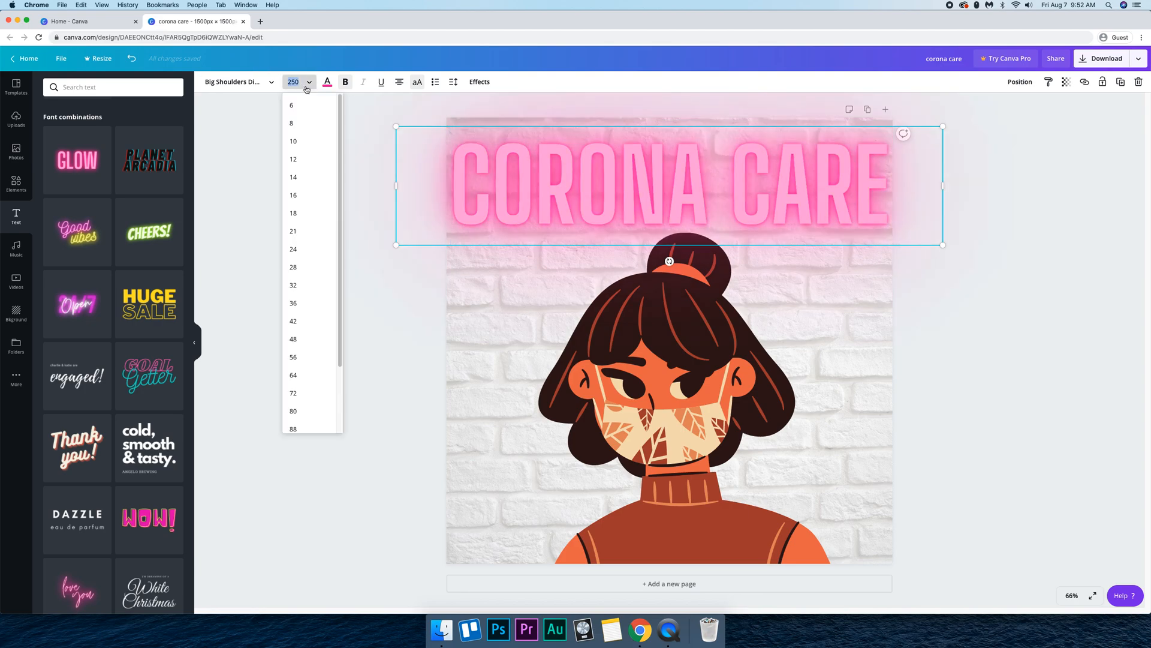
{"action": "type", "text": "2"}
{"action": "key", "text": "Return"}
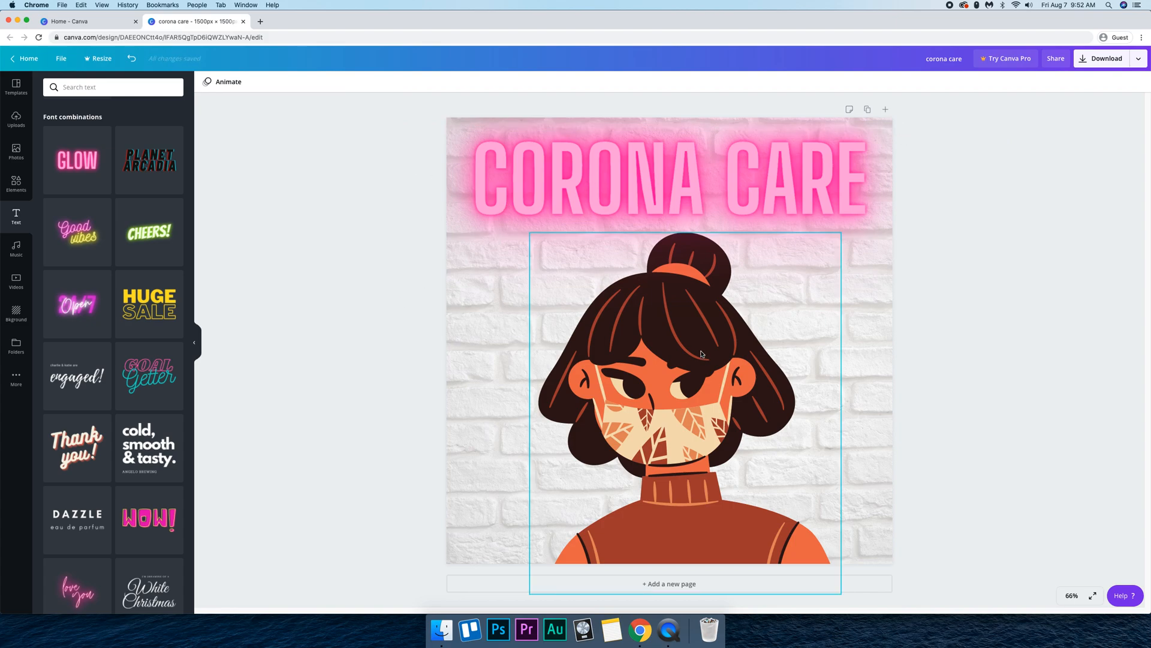
{"action": "left_click", "coordinate": [700, 352]}
{"action": "left_click", "coordinate": [405, 311]}
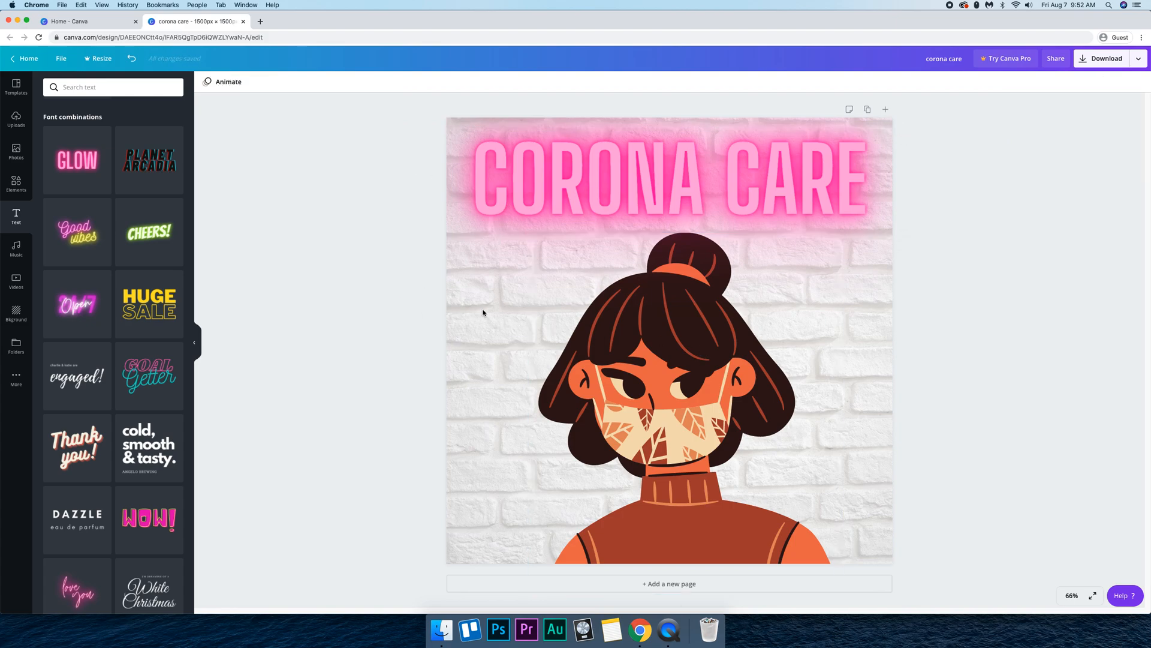
- Remove the earlier girl illustration from the page
{"action": "left_click", "coordinate": [22, 154]}
{"action": "left_click", "coordinate": [16, 183]}
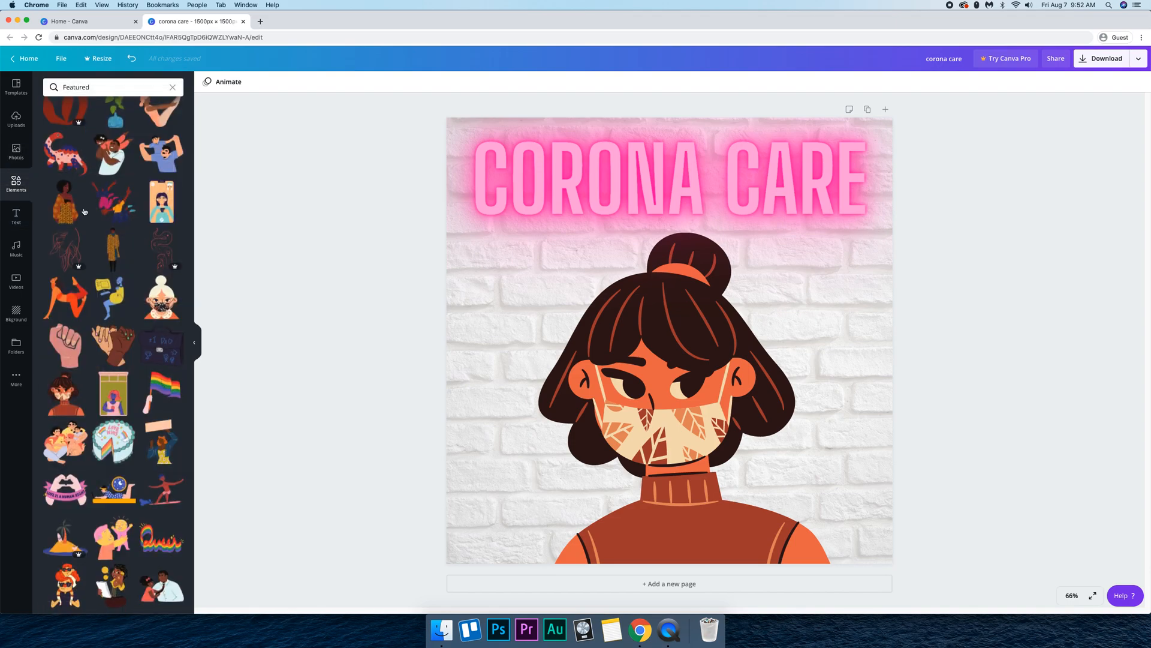
{"action": "scroll", "coordinate": [117, 271], "scroll_direction": "down", "scroll_amount": 5}
{"action": "scroll", "coordinate": [118, 242], "scroll_direction": "up", "scroll_amount": 5}
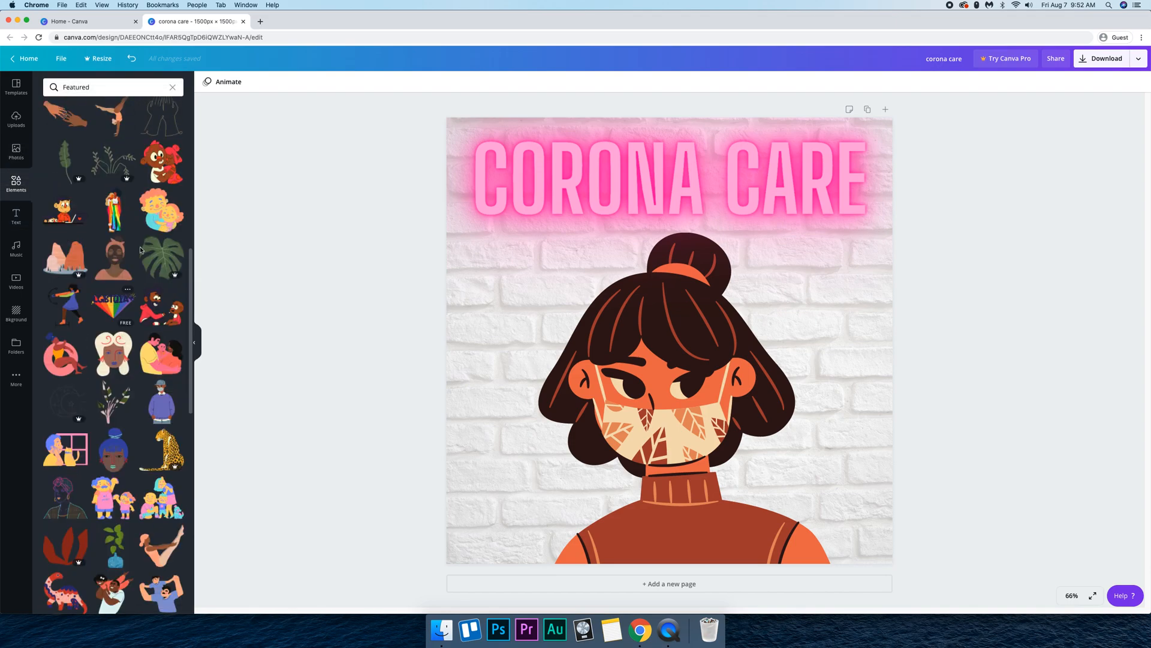
{"action": "scroll", "coordinate": [135, 297], "scroll_direction": "up", "scroll_amount": 3}
{"action": "scroll", "coordinate": [140, 321], "scroll_direction": "up", "scroll_amount": 3}
{"action": "scroll", "coordinate": [138, 333], "scroll_direction": "up", "scroll_amount": 3}
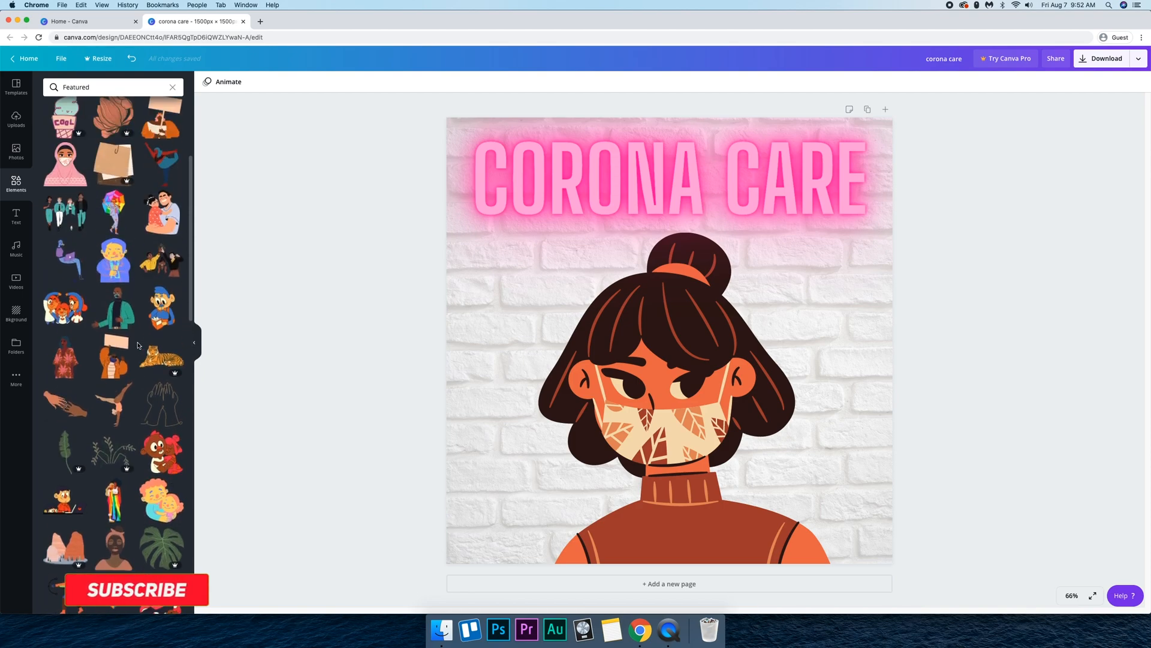
{"action": "scroll", "coordinate": [136, 344], "scroll_direction": "up", "scroll_amount": 3}
{"action": "left_click", "coordinate": [670, 395]}
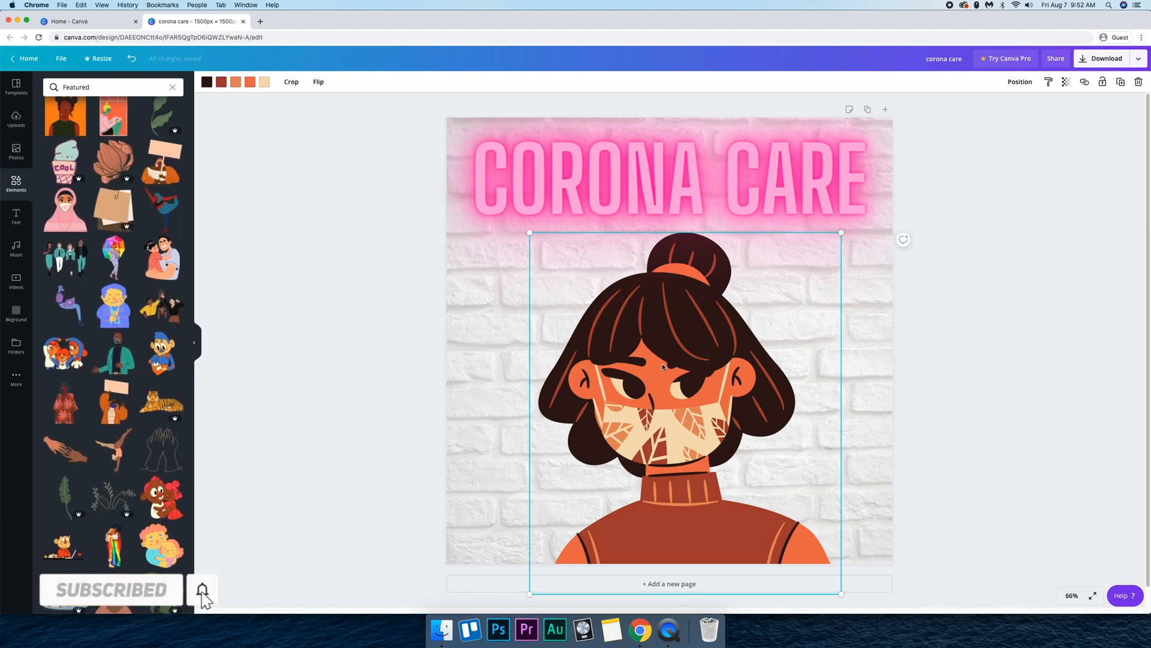
{"action": "key", "text": "Delete"}
- Add the hijab-wearing masked woman illustration, enlarged and centred below the title at the page bottom
{"action": "left_click", "coordinate": [65, 210]}
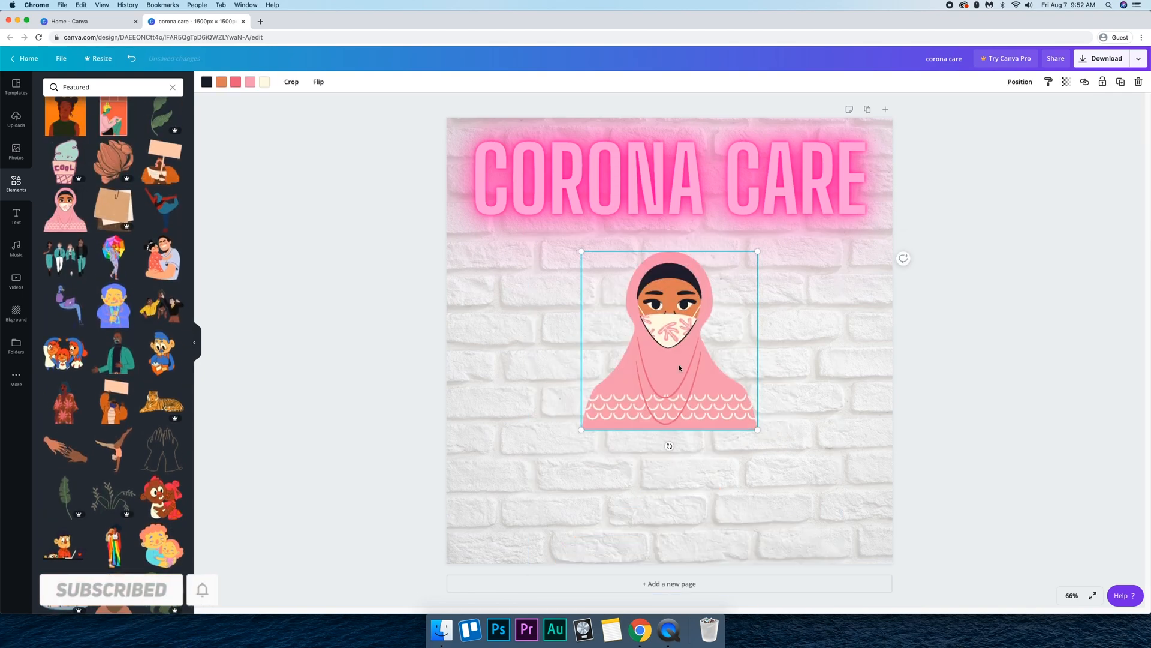
{"action": "left_click_drag", "start_coordinate": [679, 373], "coordinate": [684, 512]}
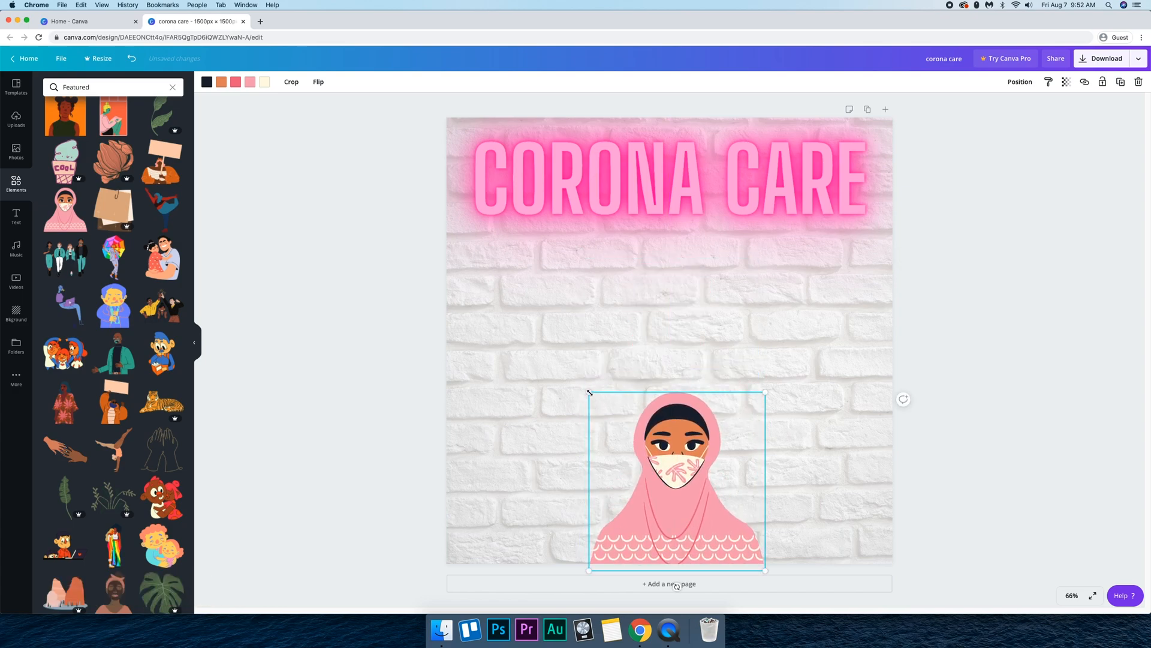
{"action": "mouse_move", "coordinate": [590, 395]}
{"action": "left_mouse_down"}
{"action": "mouse_move", "coordinate": [417, 219]}
{"action": "mouse_move", "coordinate": [446, 247]}
{"action": "left_mouse_up"}
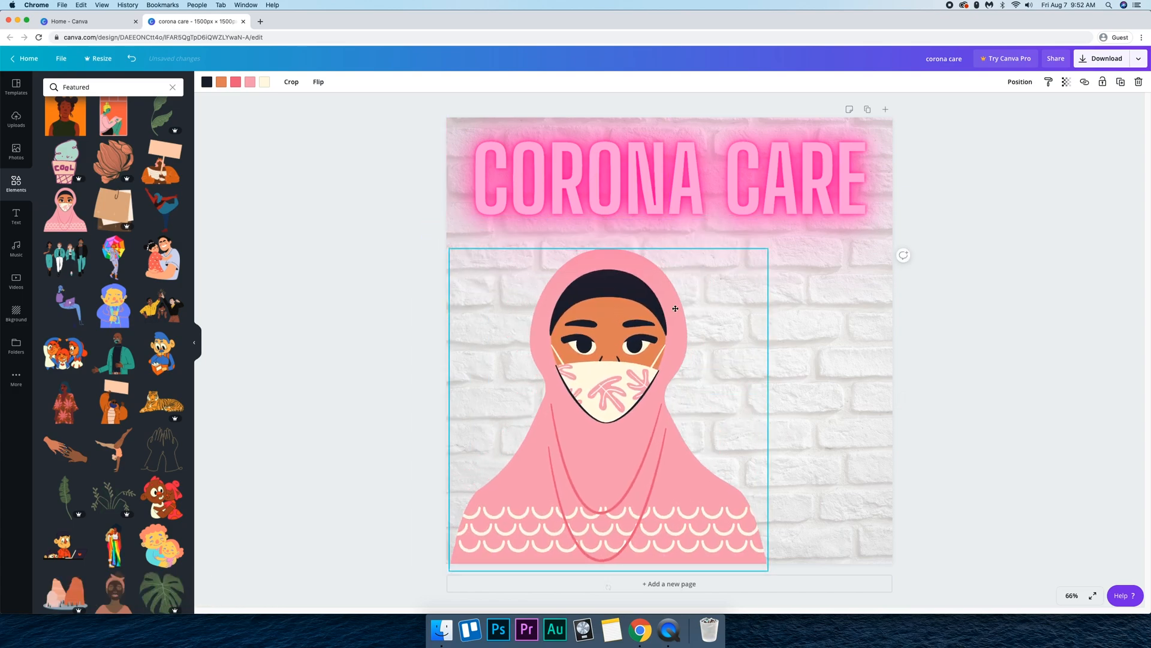
{"action": "left_click_drag", "start_coordinate": [594, 379], "coordinate": [683, 310]}
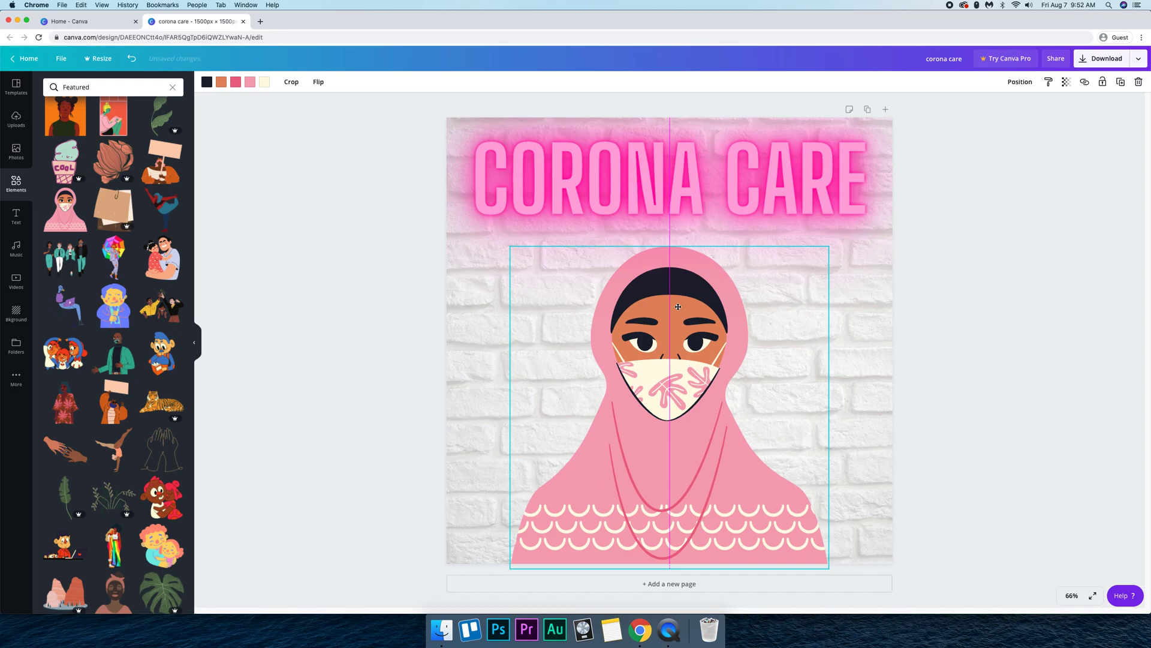
{"action": "left_click", "coordinate": [370, 313]}
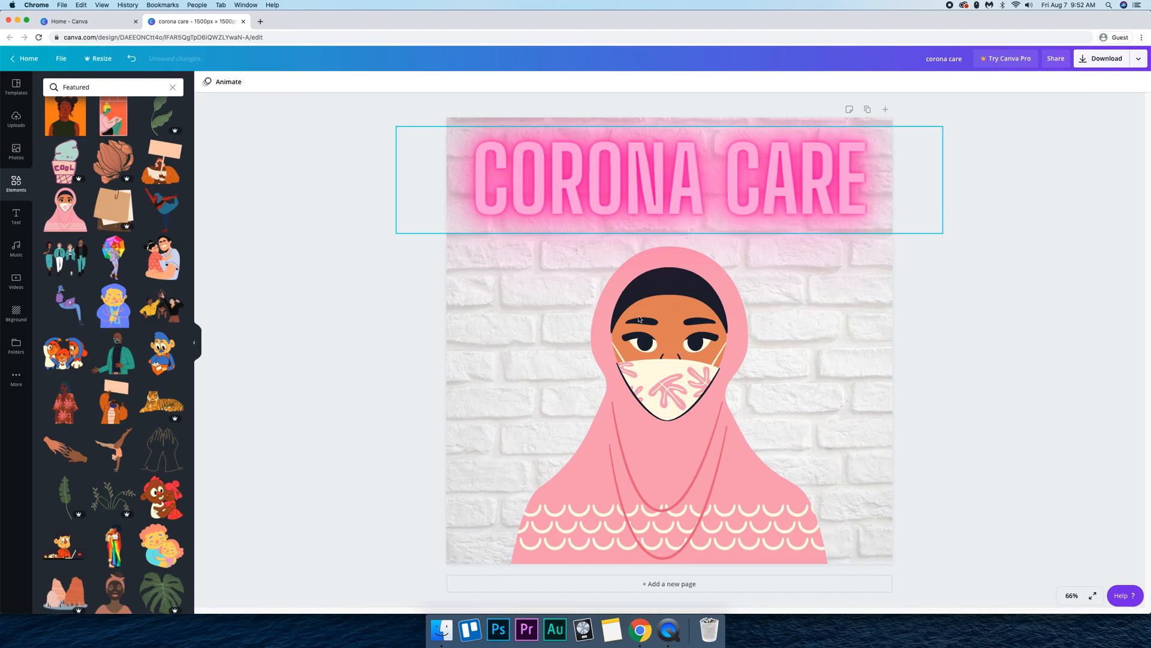
- Recolour the CORONA CARE title letters to the light pink document swatch, keeping the pink glow
{"action": "left_click", "coordinate": [646, 196]}
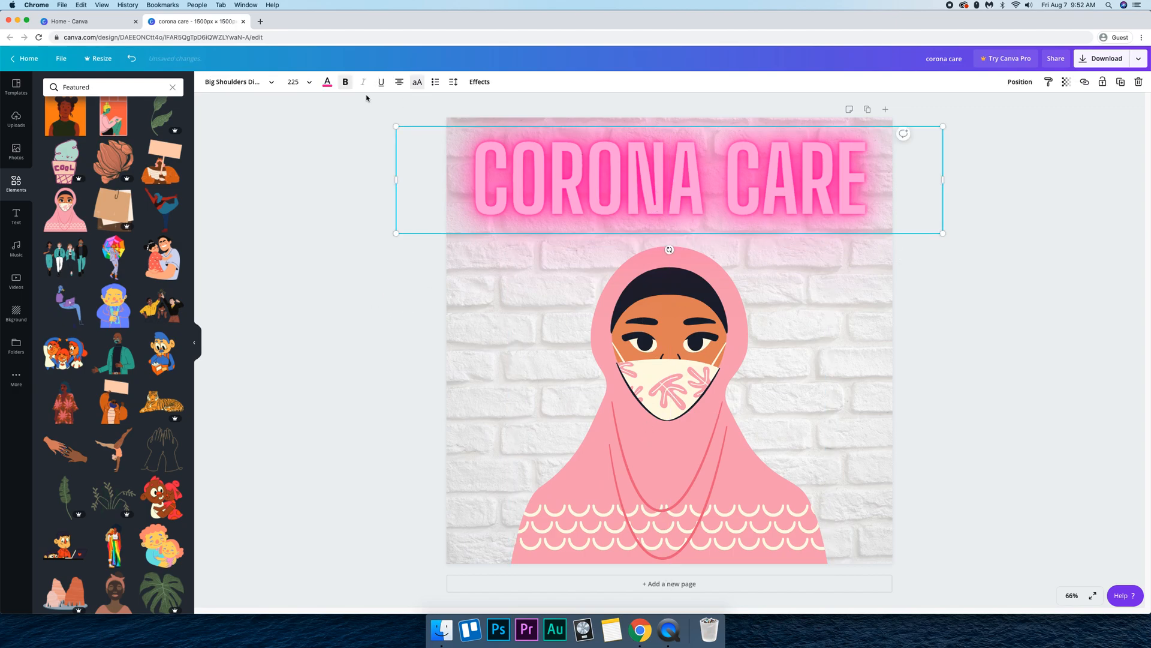
{"action": "left_click", "coordinate": [328, 82]}
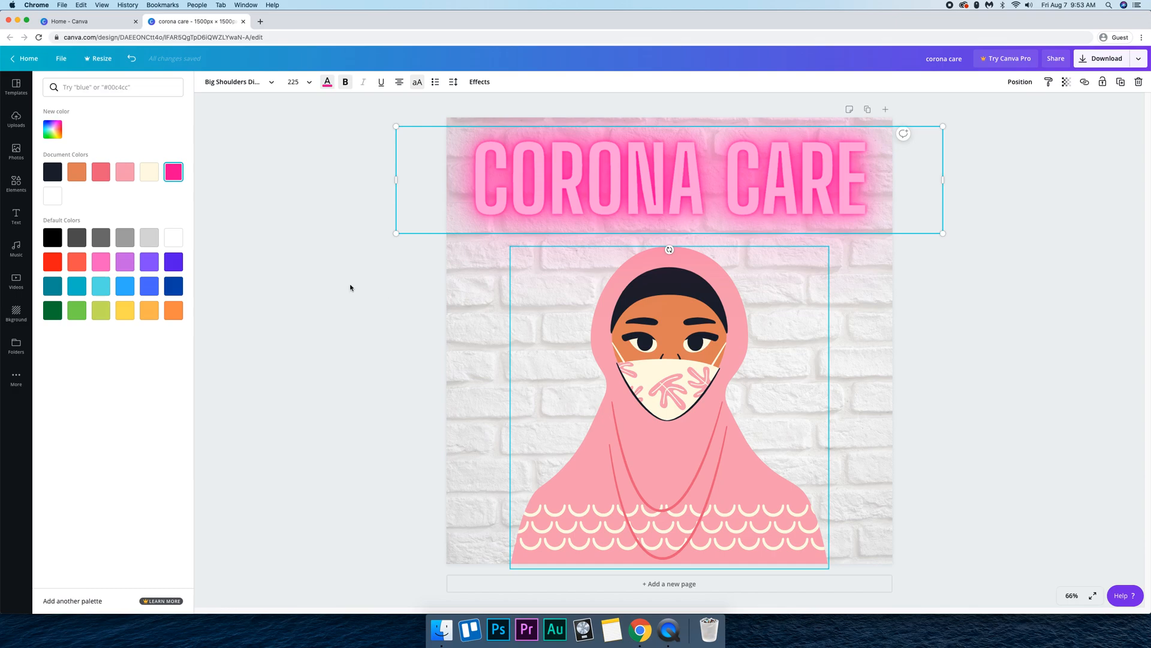
{"action": "left_click", "coordinate": [125, 172]}
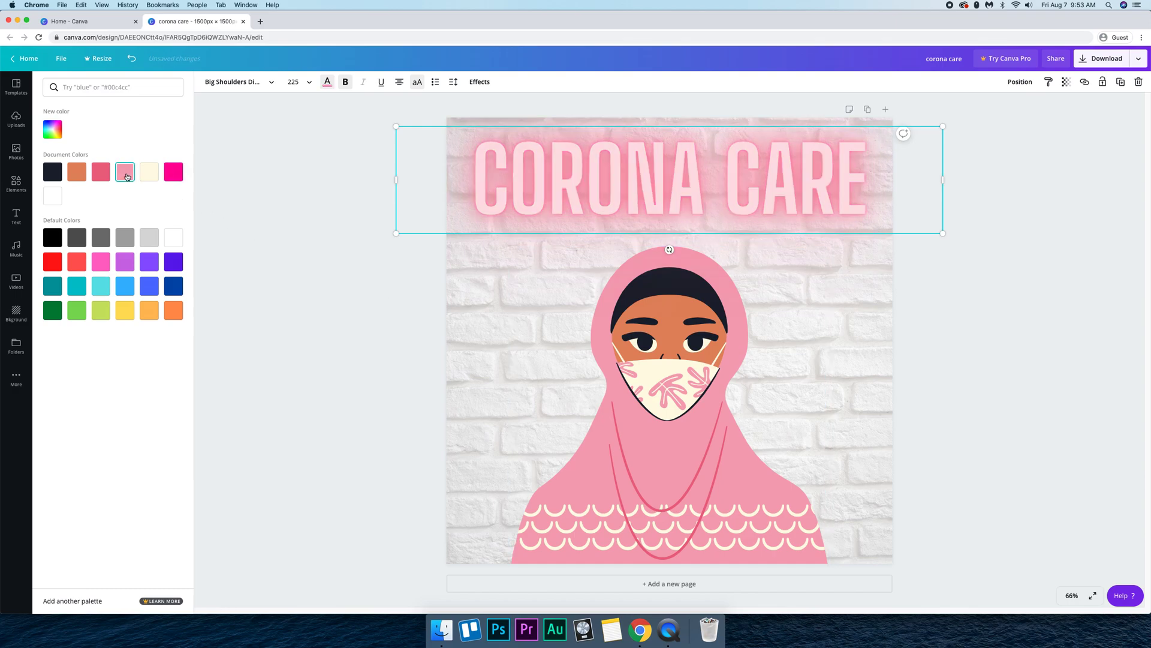
{"action": "left_click", "coordinate": [381, 308]}
{"action": "left_click", "coordinate": [493, 313]}
{"action": "left_click", "coordinate": [373, 308]}
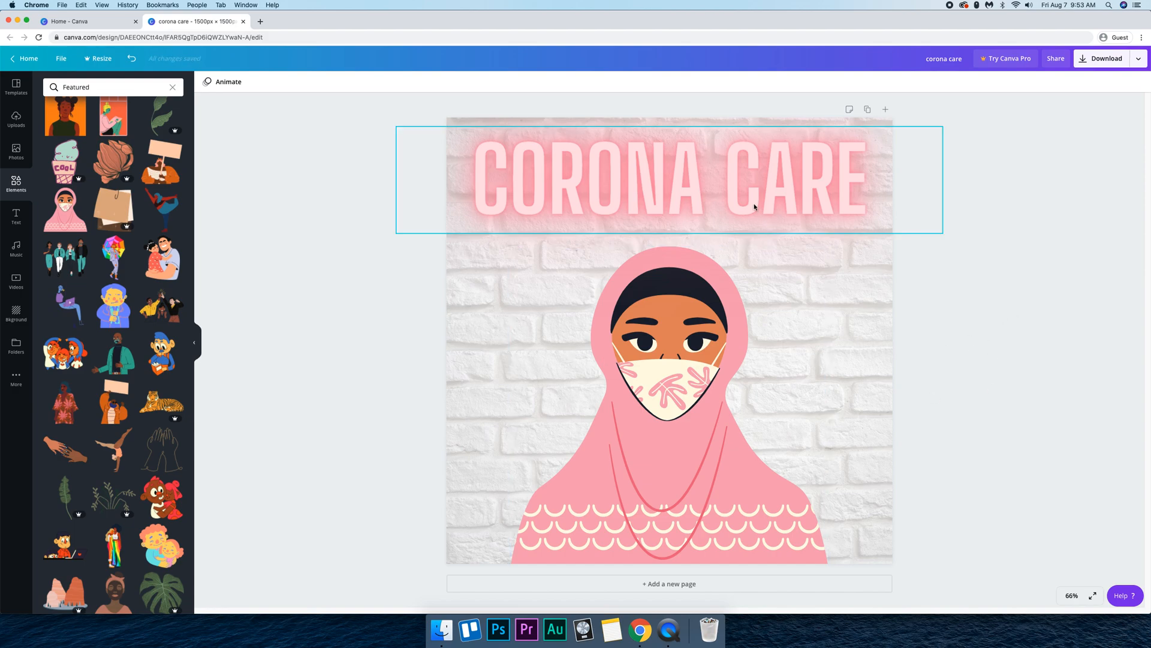
- Change the page background to the cream/peach patterned texture after trying the teal cloudy sky
{"action": "left_click", "coordinate": [820, 309]}
{"action": "left_click", "coordinate": [872, 316]}
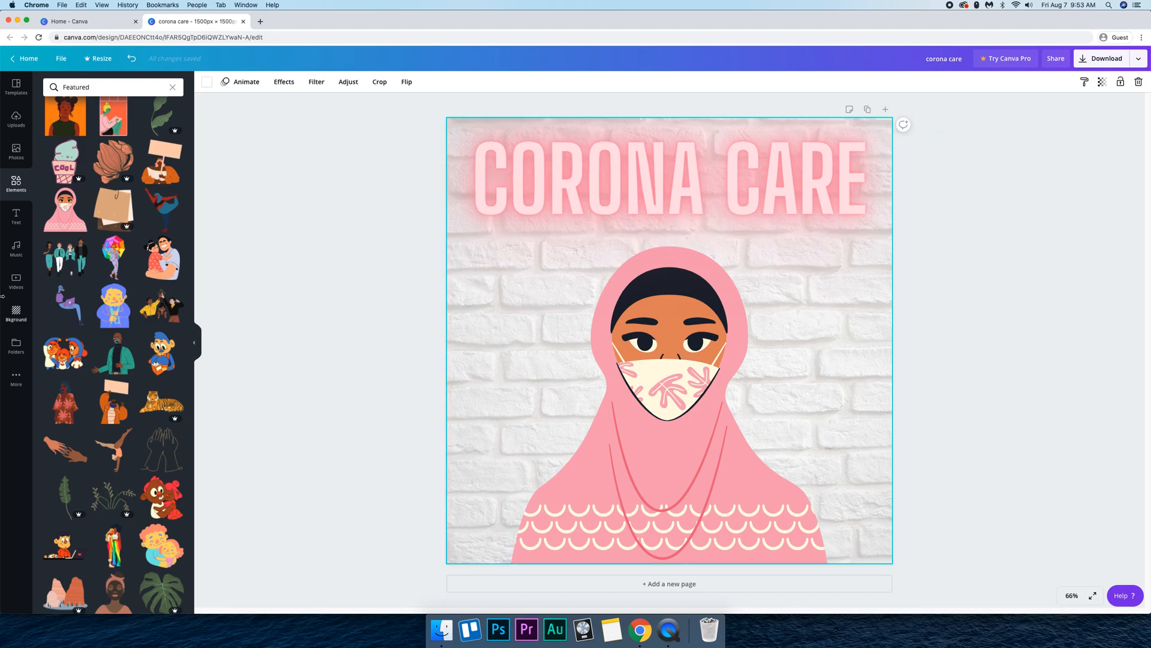
{"action": "left_click", "coordinate": [16, 313]}
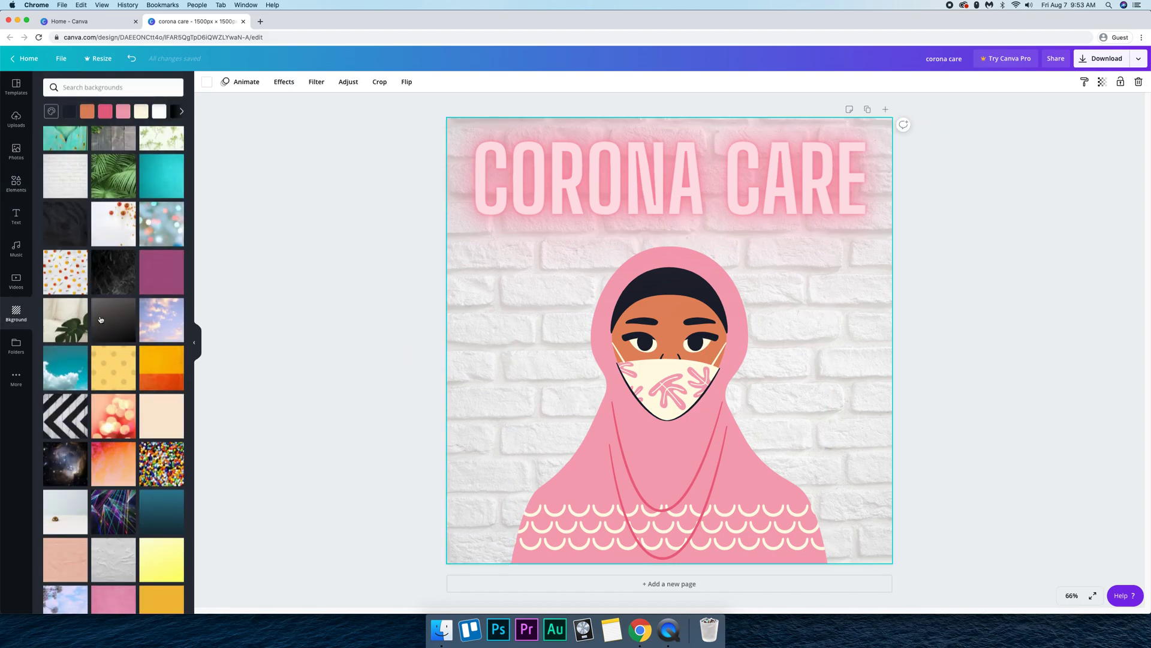
{"action": "left_click", "coordinate": [66, 369]}
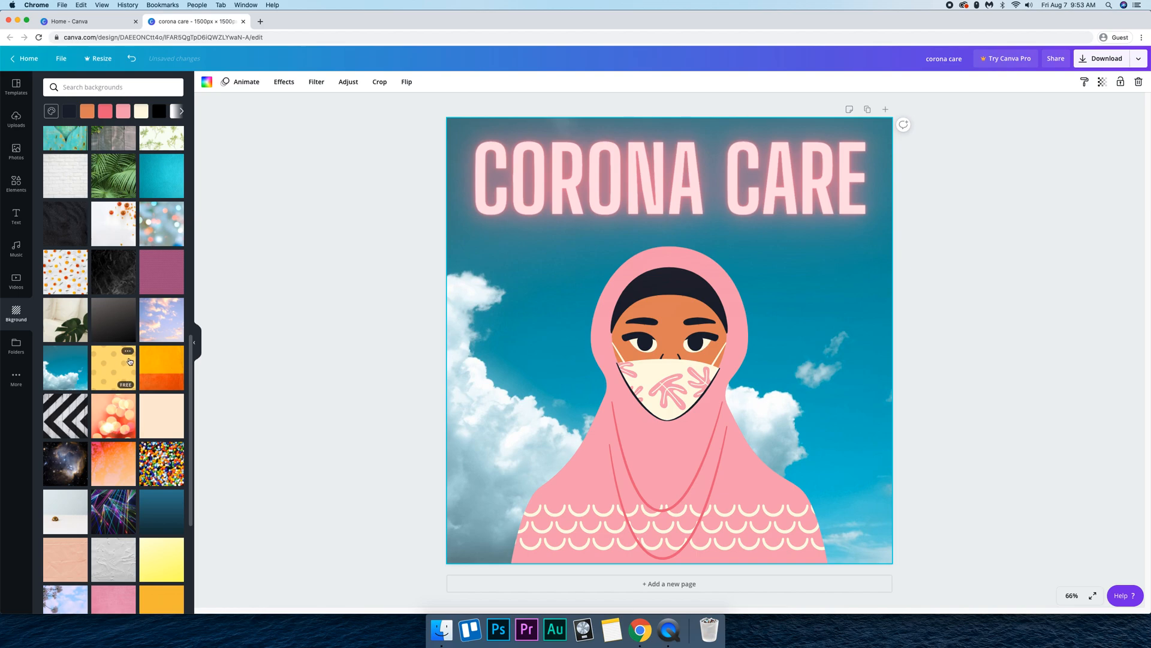
{"action": "scroll", "coordinate": [126, 360], "scroll_direction": "down", "scroll_amount": 3}
{"action": "left_click", "coordinate": [156, 337]}
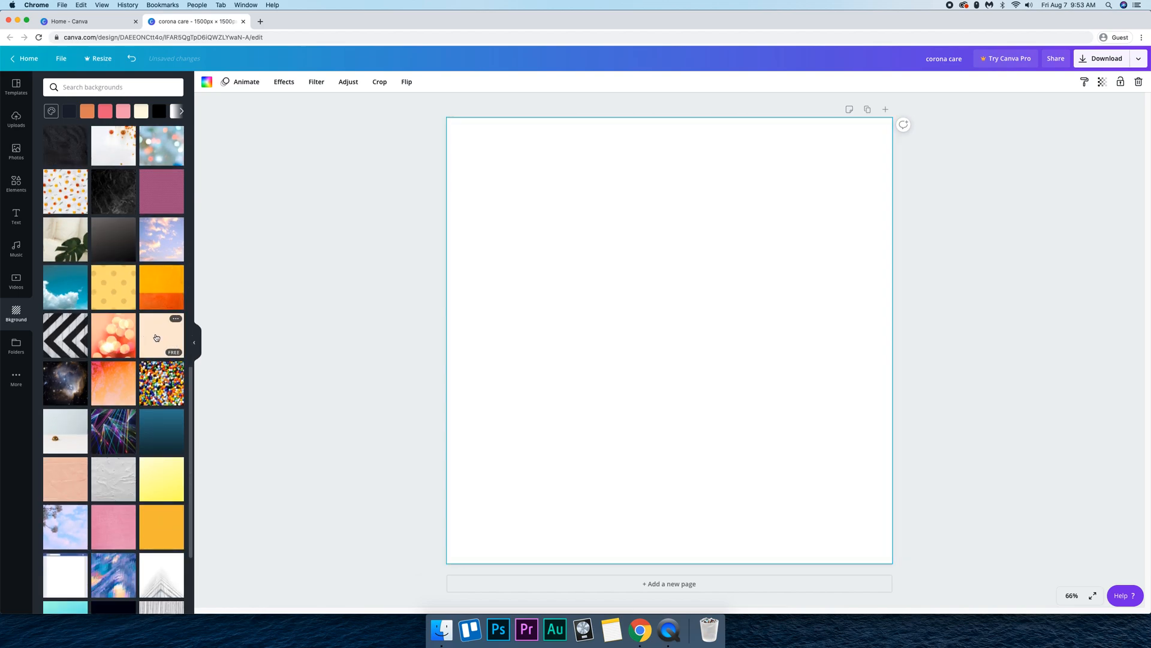
{"action": "left_click", "coordinate": [1043, 339]}
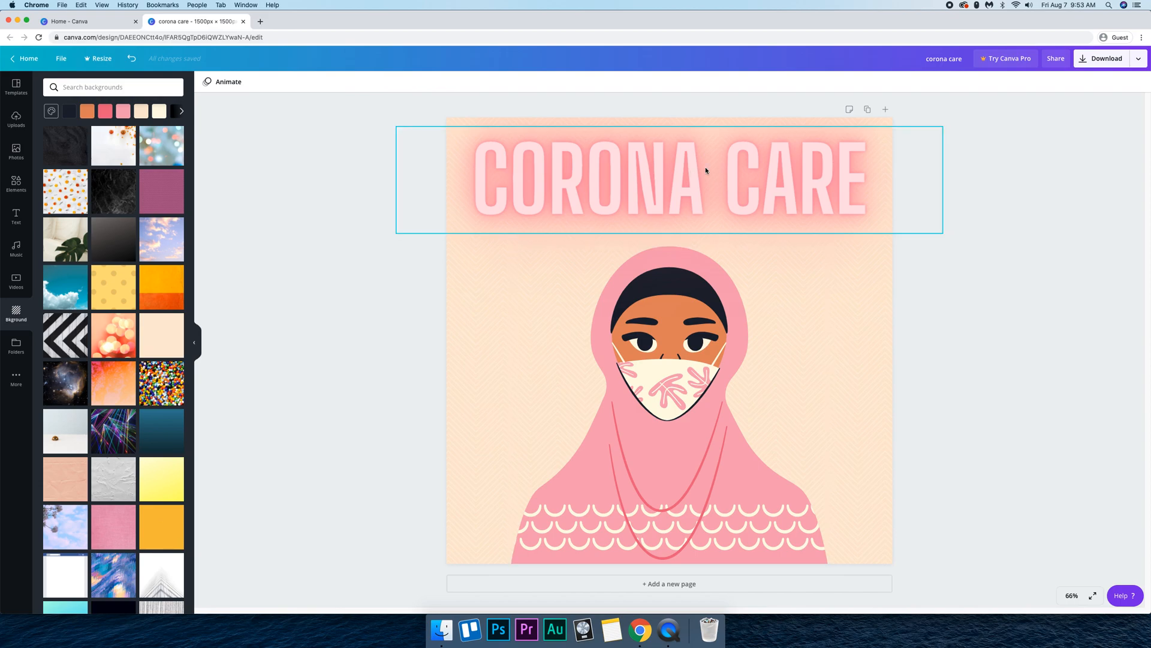
- Nudge the CORONA CARE title slightly lower on the page
{"action": "left_click_drag", "start_coordinate": [729, 192], "coordinate": [729, 198]}
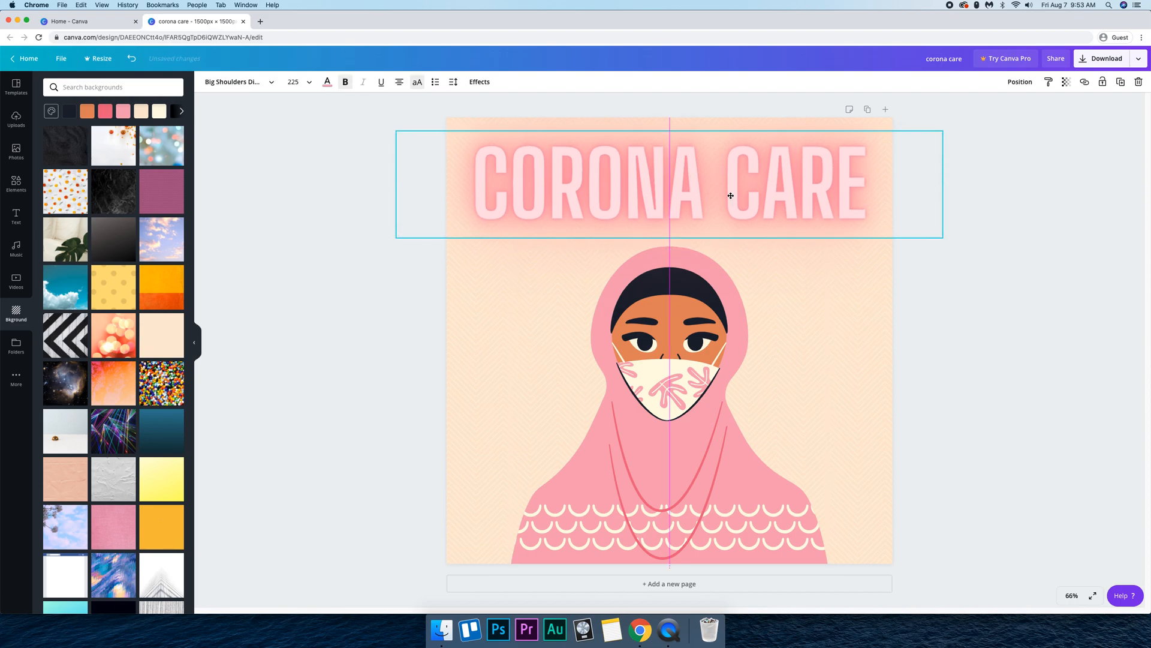
{"action": "left_click", "coordinate": [951, 254]}
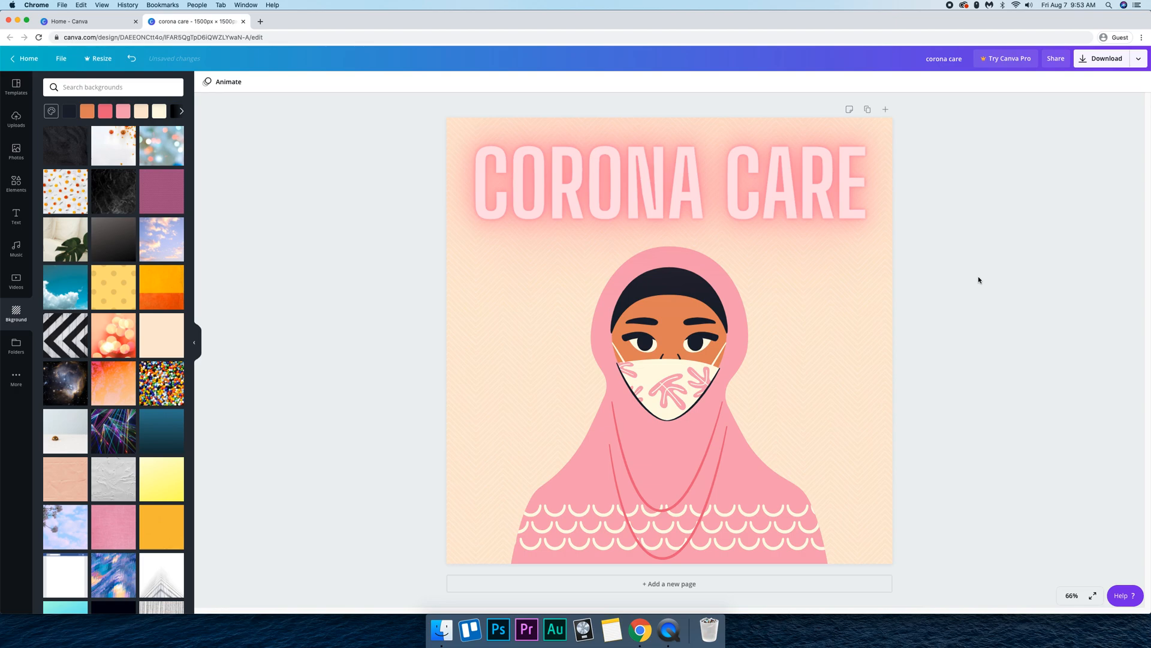